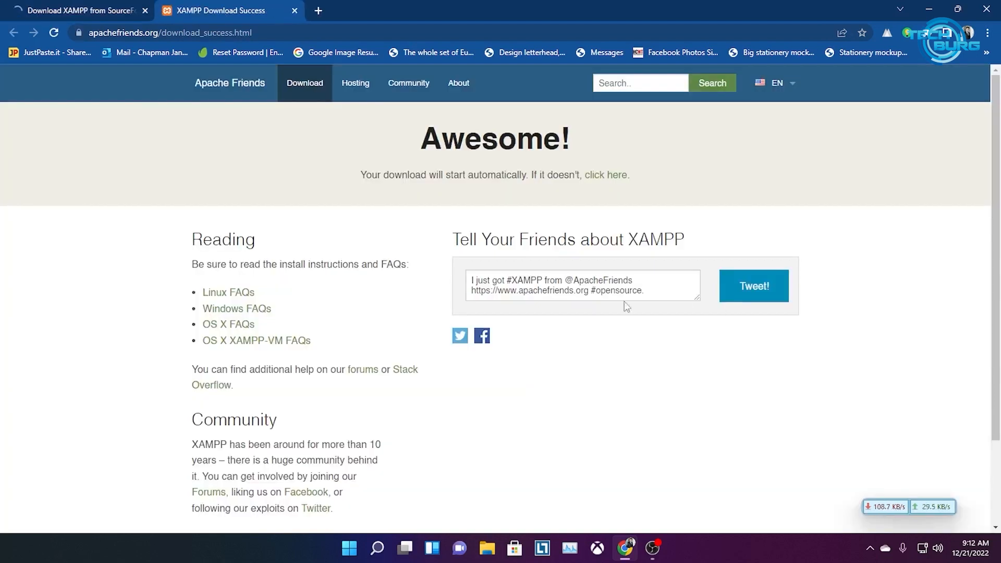
# Use the fallback link and SourceForge's Download Latest Version button to fetch the XAMPP 8.1.12 installer
pyautogui.scroll(-2, 570, 255)
pyautogui.scroll(2, 576, 214)
pyautogui.click(604, 178)
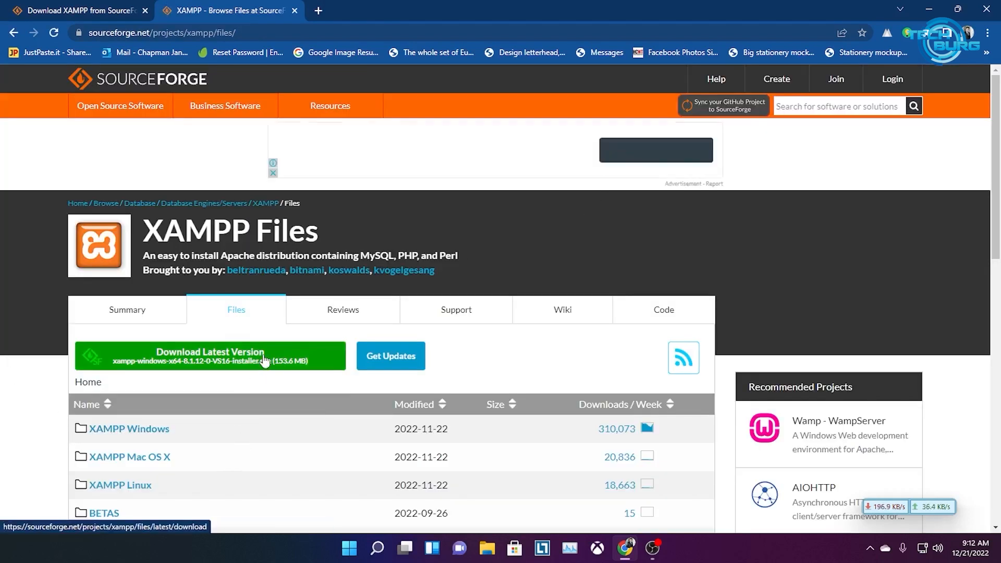
pyautogui.scroll(-1, 261, 365)
pyautogui.click(235, 295)
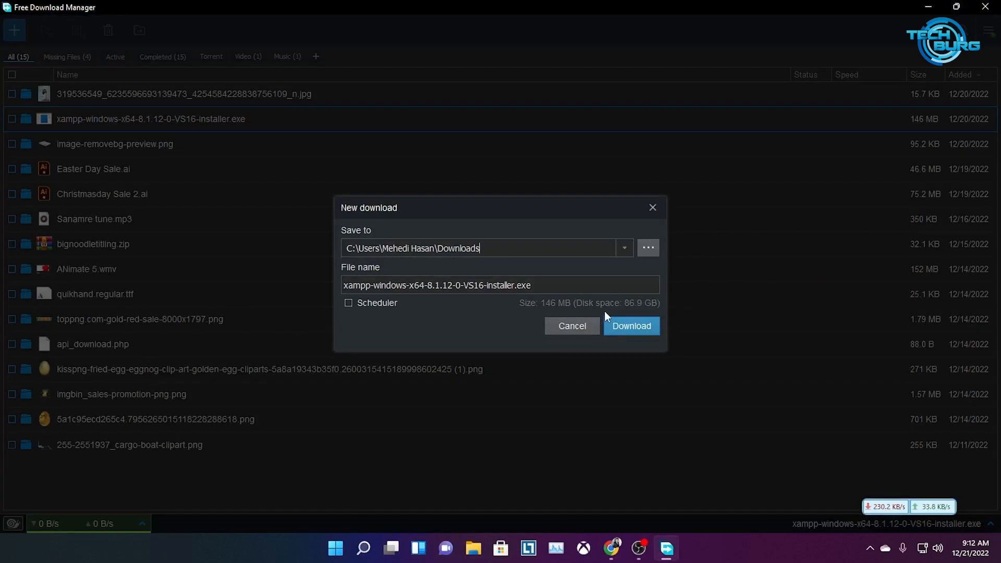
# Pause and delete the duplicate xampp-windows-x64-8.1.12 download, then show the earlier 146 MB installer in its folder
pyautogui.moveTo(411, 287); pyautogui.dragTo(507, 287)
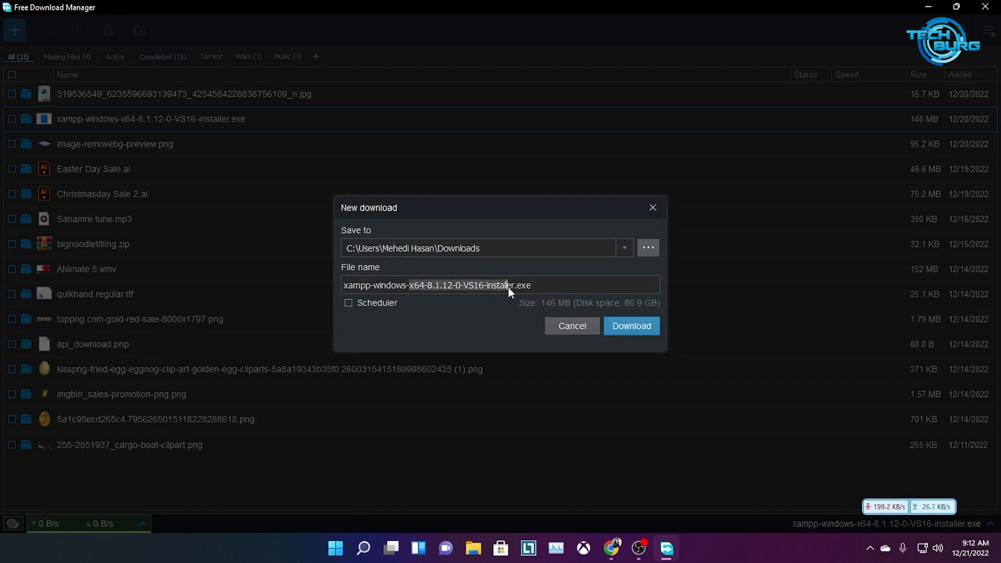
pyautogui.click(633, 328)
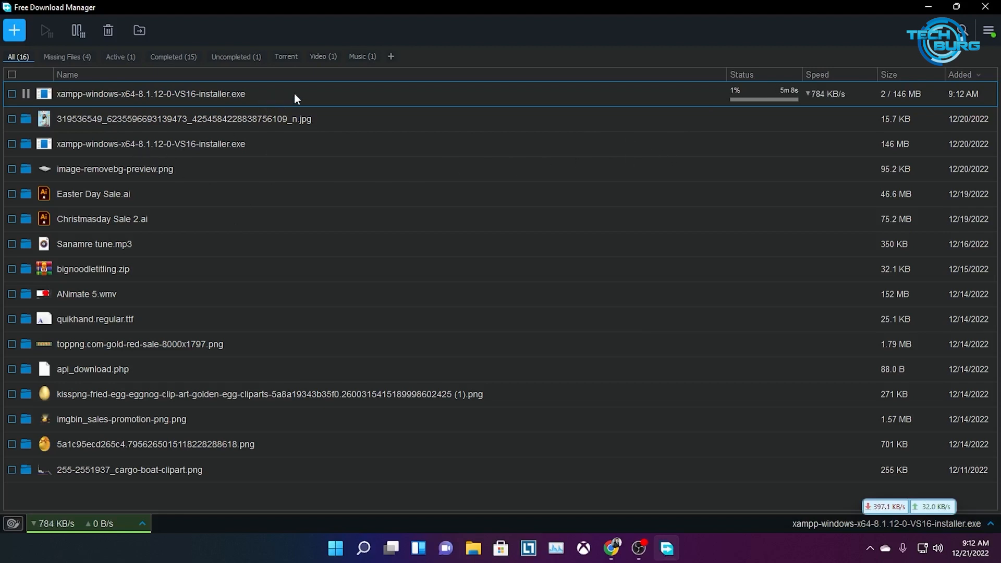
pyautogui.rightClick(523, 98)
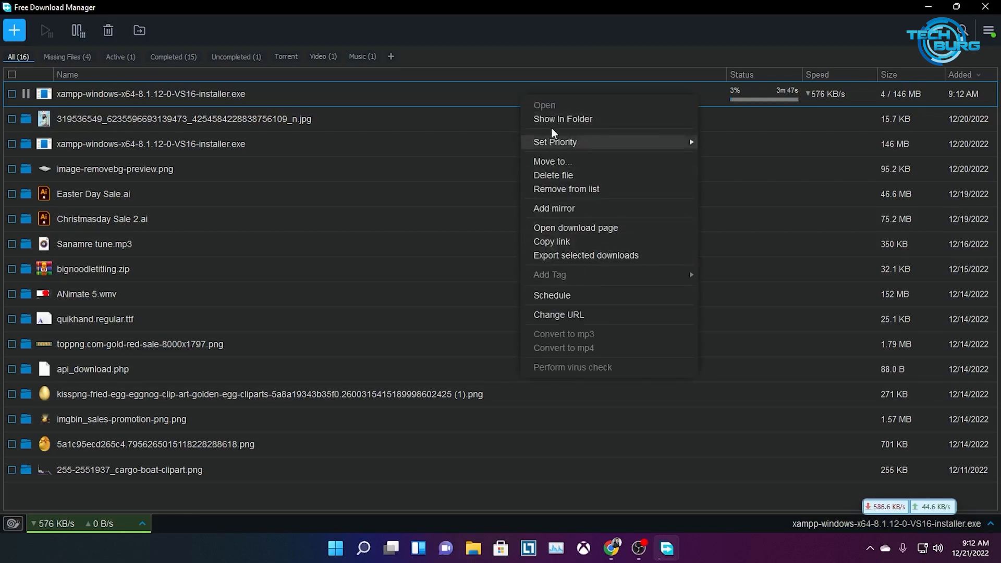
pyautogui.click(26, 95)
pyautogui.click(11, 94)
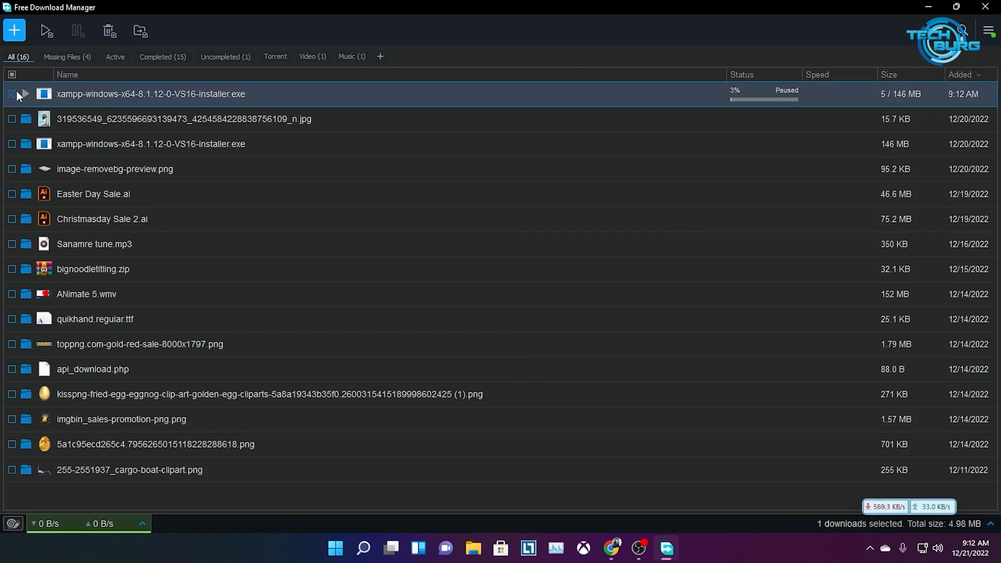
pyautogui.click(112, 39)
pyautogui.click(371, 303)
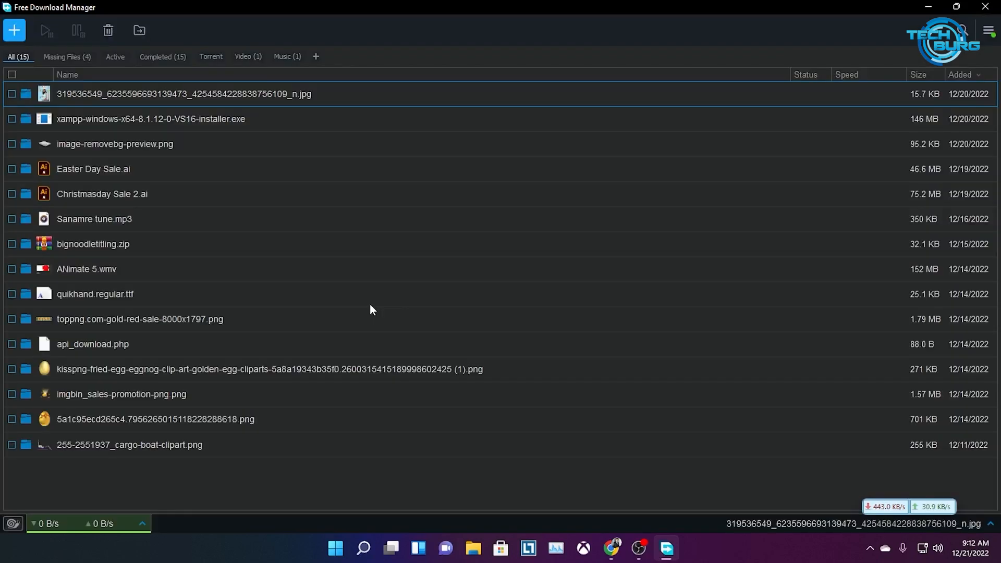
pyautogui.rightClick(87, 121)
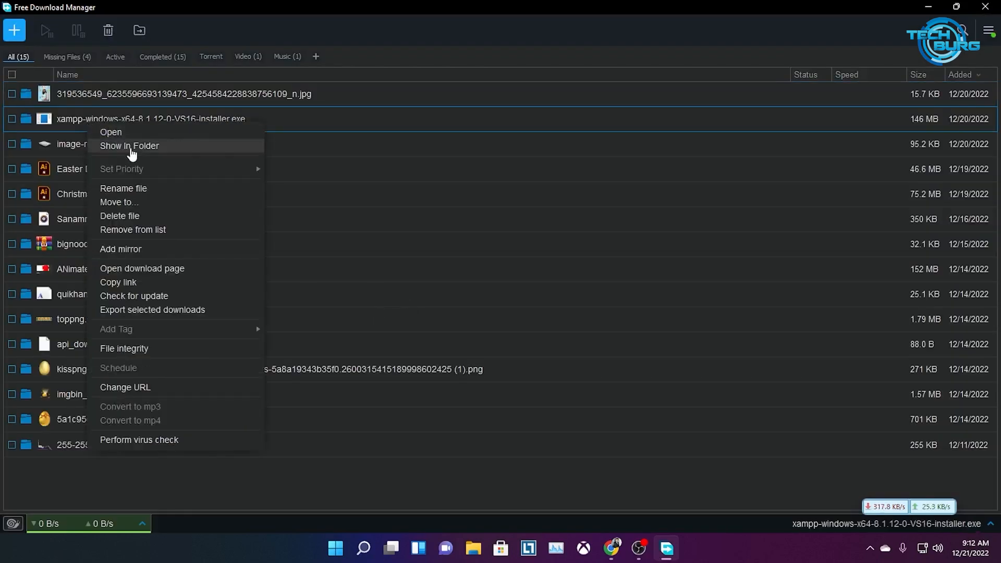
pyautogui.click(131, 147)
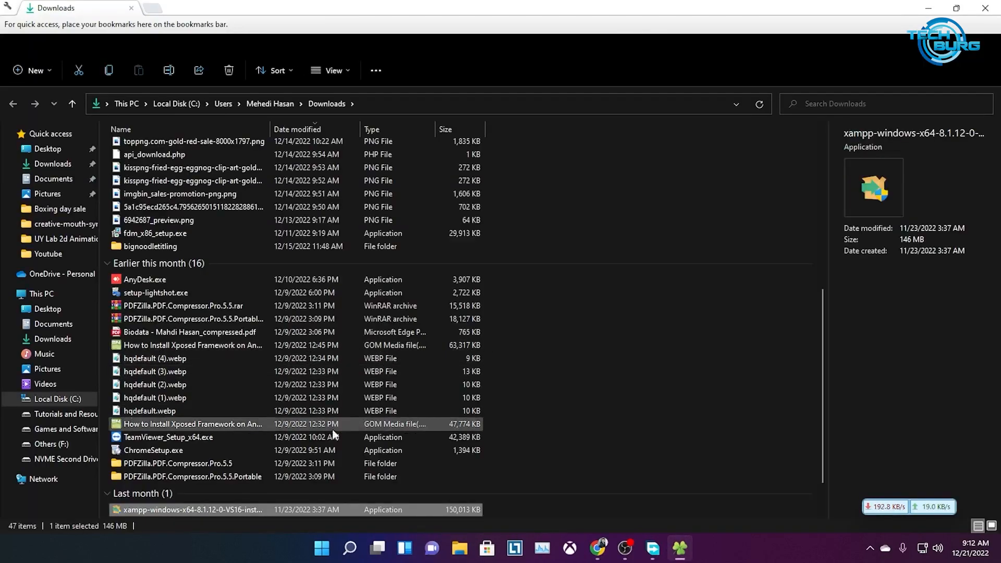
# Run the XAMPP installer, approving admin rights, the antivirus question and the UAC warning
pyautogui.doubleClick(242, 511)
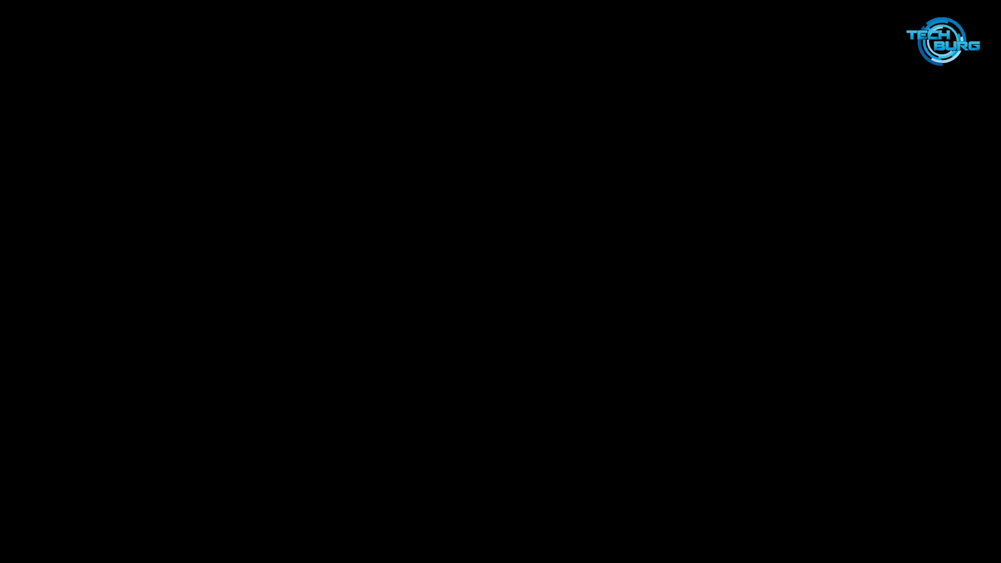
pyautogui.click(424, 379)
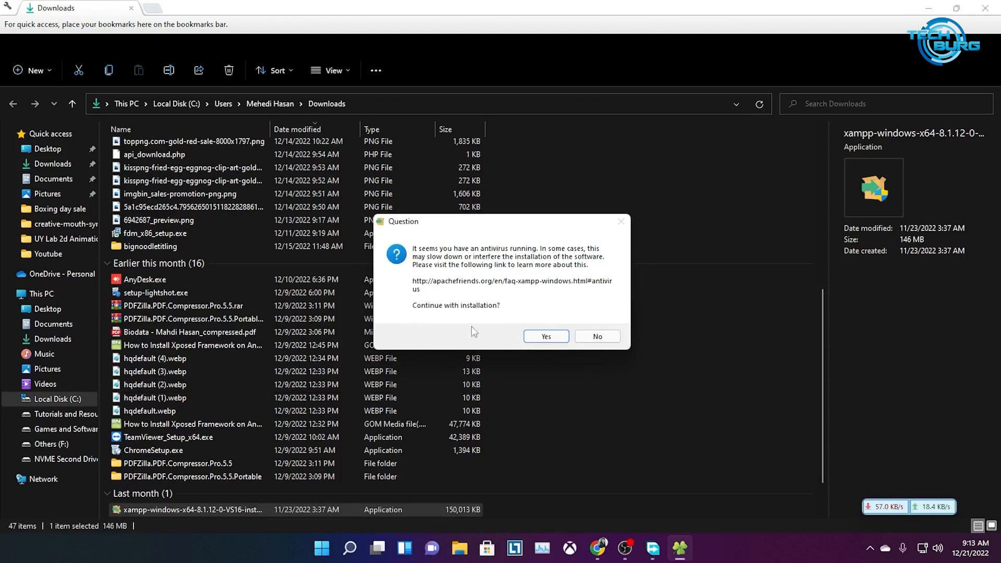
pyautogui.click(546, 338)
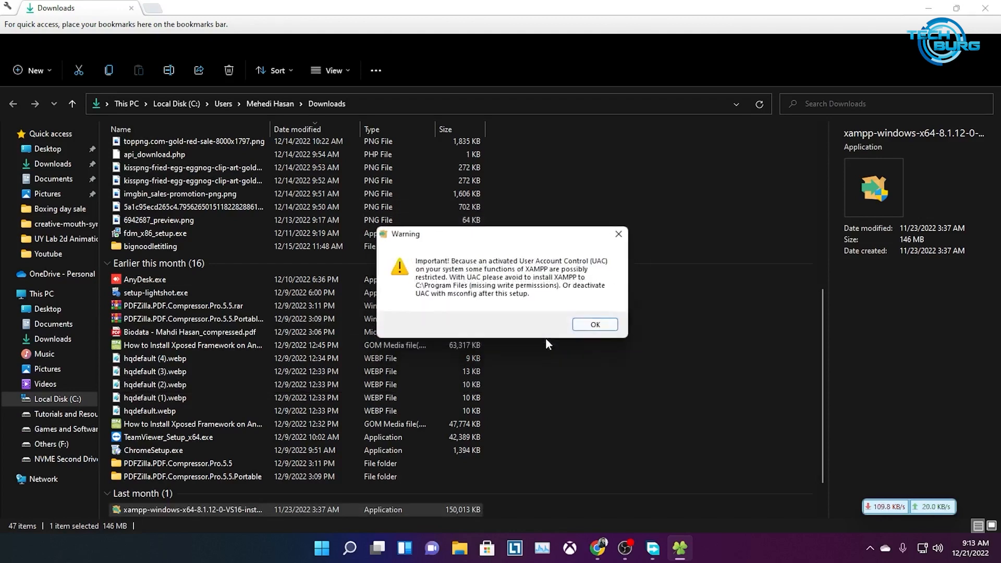
pyautogui.click(594, 325)
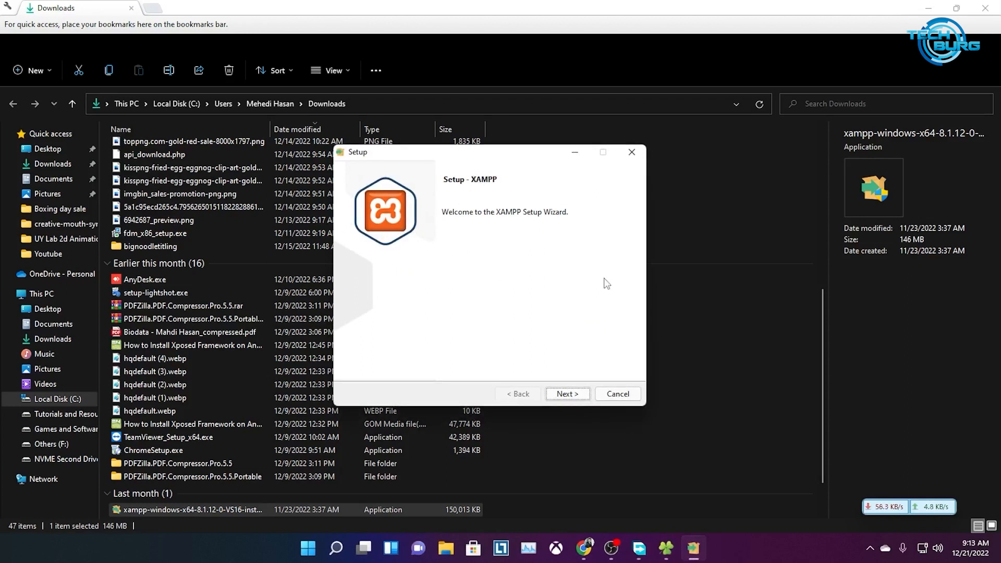
# Accept default components, the C:\xampp folder and English, and start the XAMPP installation
pyautogui.click(564, 398)
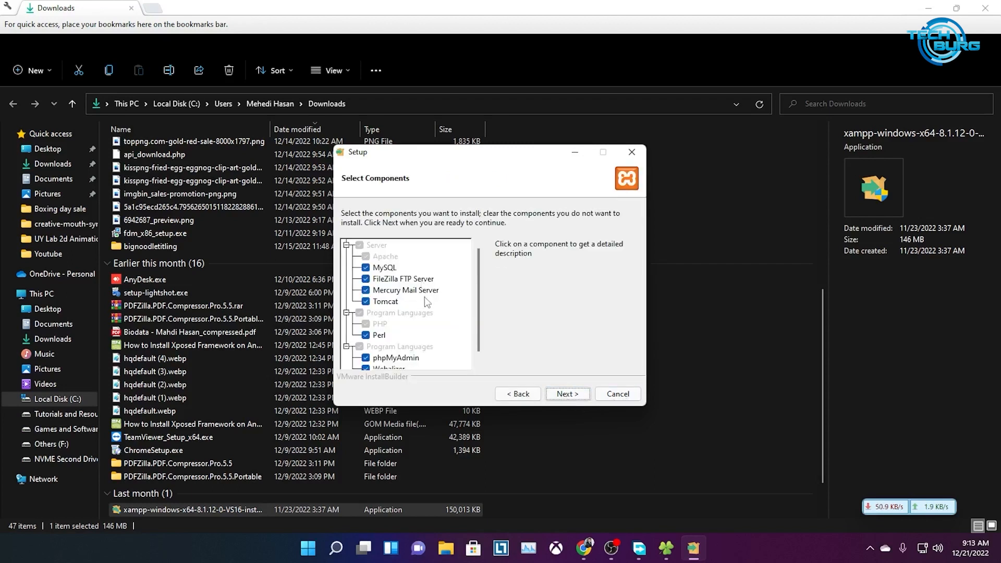
pyautogui.click(563, 395)
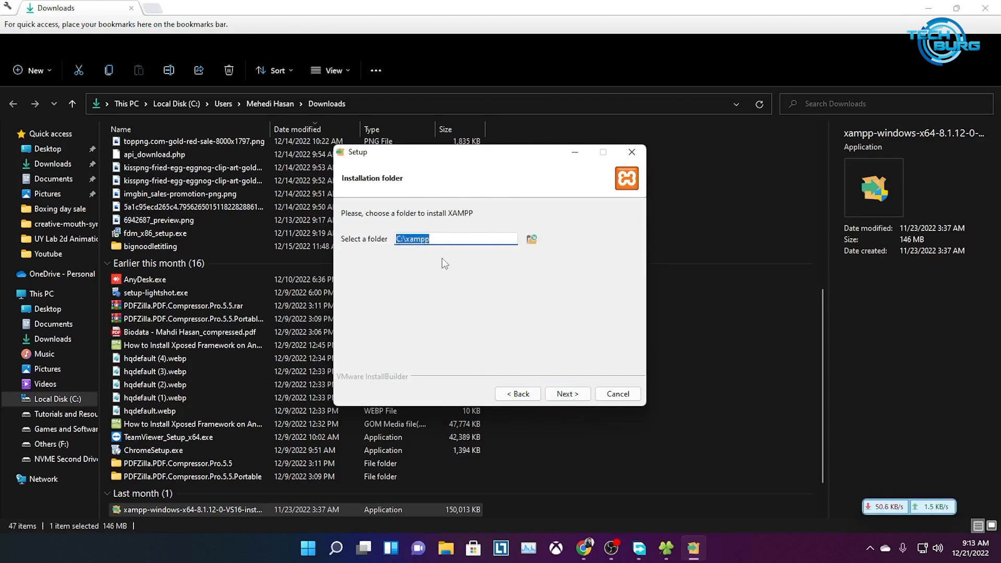
pyautogui.click(558, 393)
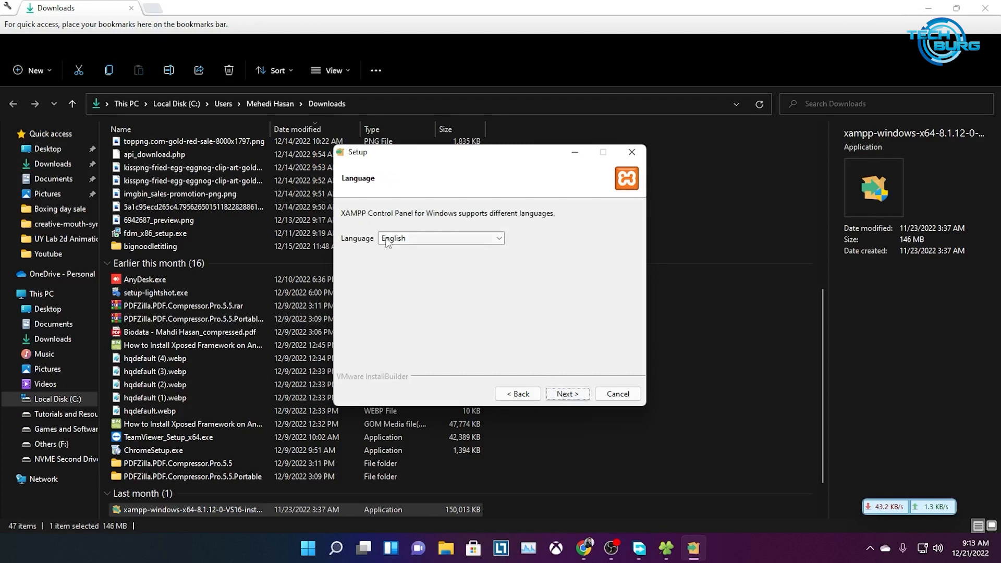
pyautogui.click(564, 397)
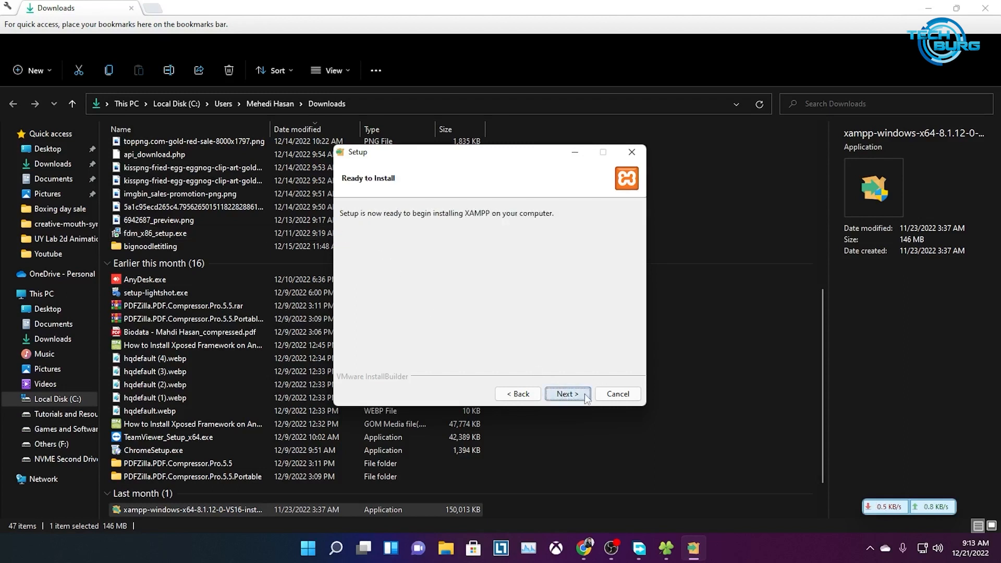
pyautogui.click(568, 395)
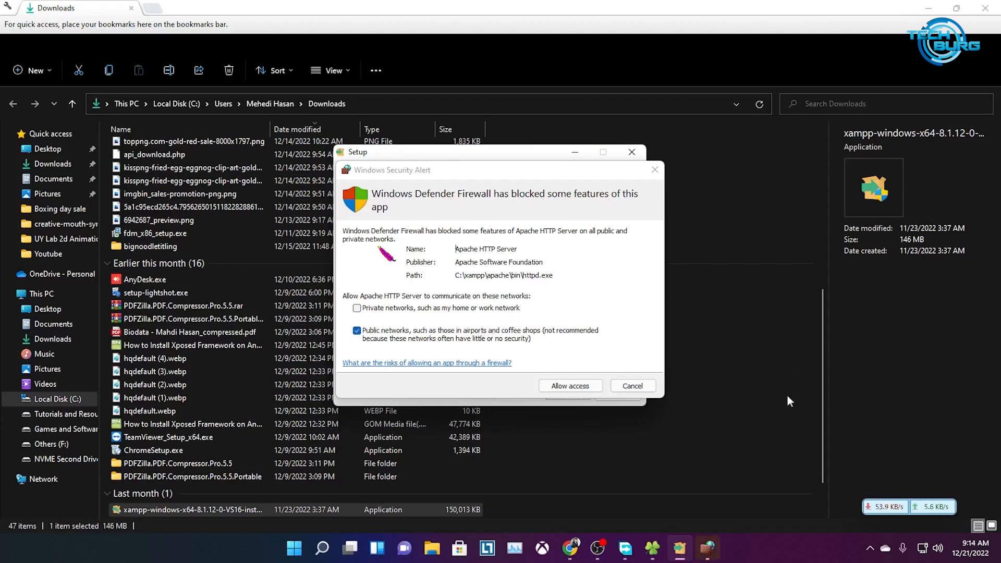
# Allow Apache HTTP Server through the firewall and finish setup to open the Control Panel
pyautogui.click(569, 385)
pyautogui.click(569, 386)
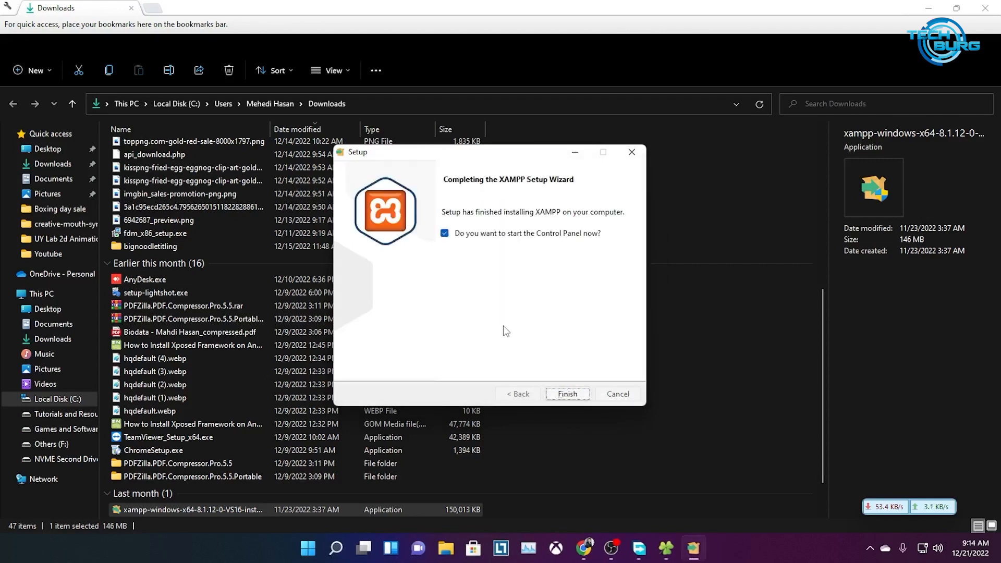
pyautogui.click(558, 394)
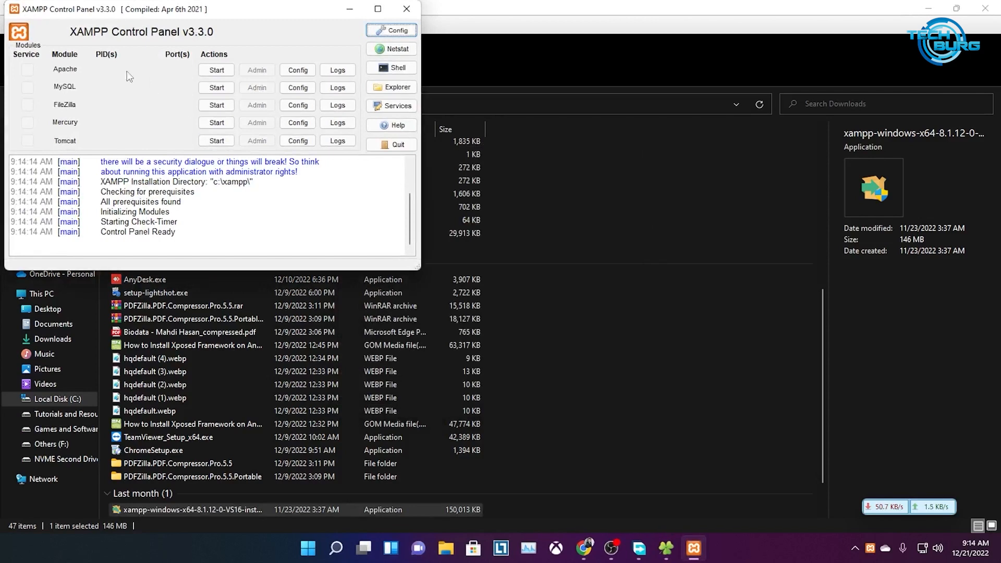
# Maximize the Control Panel, start Apache and MySQL, allow MySQL through the firewall, and return to Chrome
pyautogui.moveTo(113, 11); pyautogui.dragTo(372, 140)
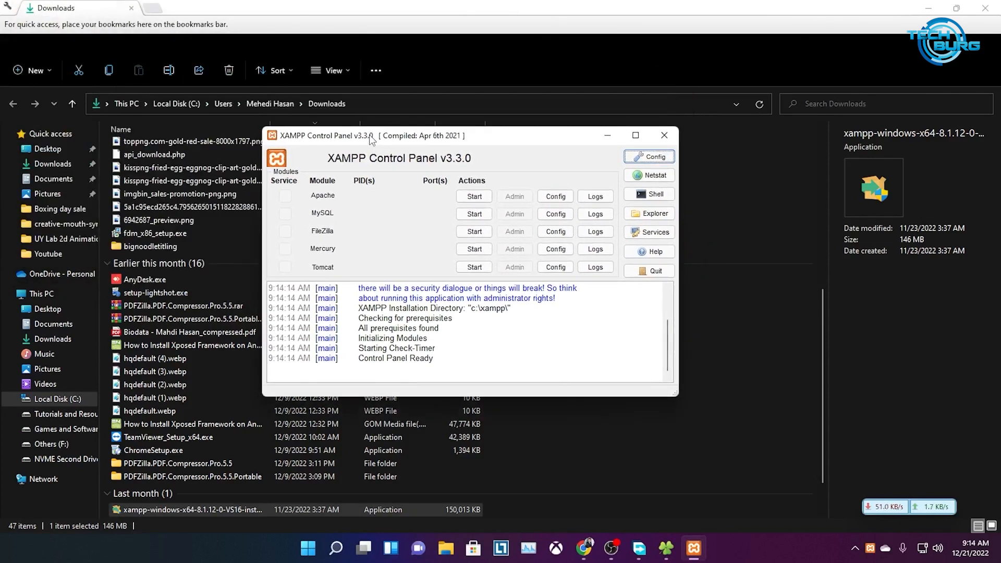
pyautogui.click(636, 135)
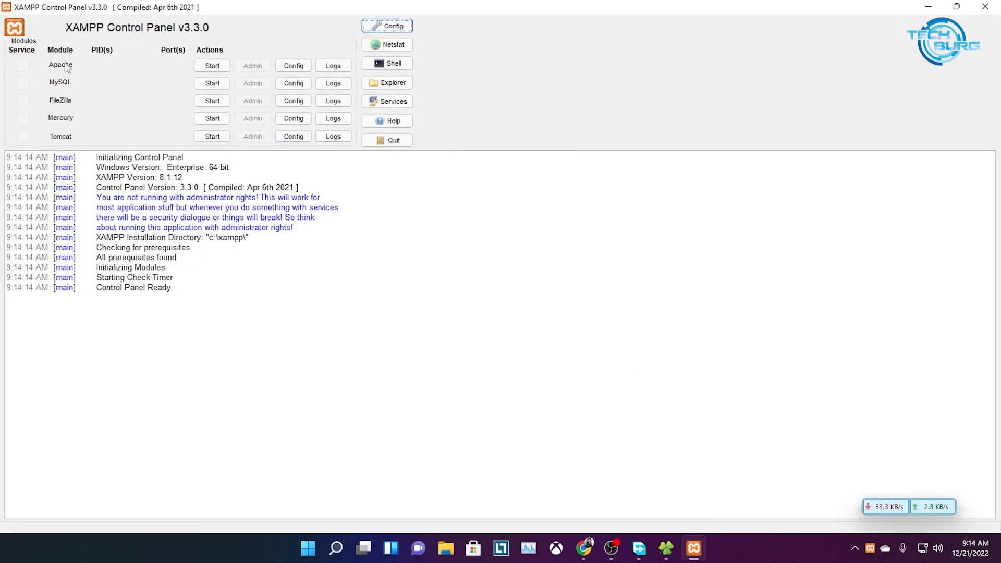
pyautogui.click(212, 66)
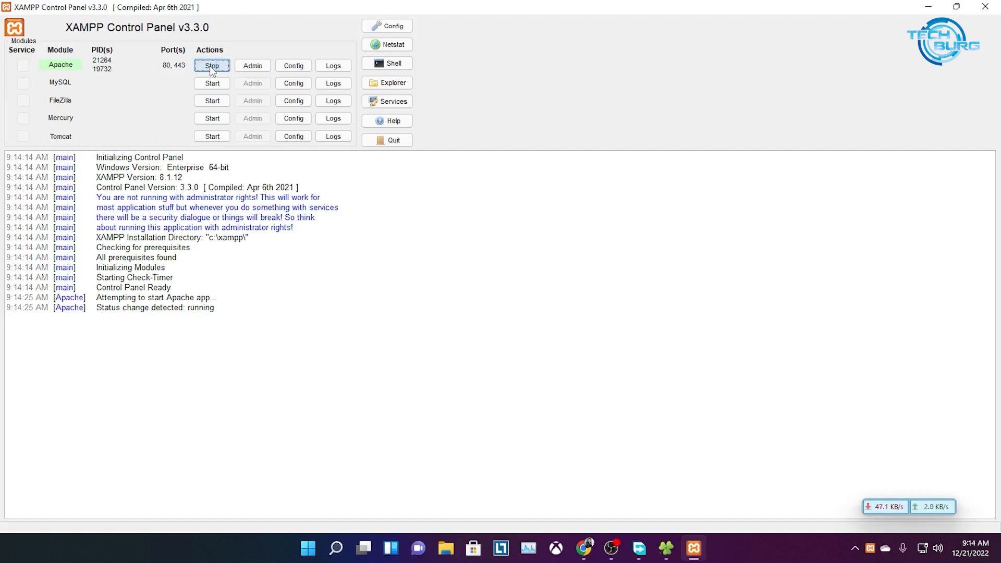
pyautogui.click(204, 83)
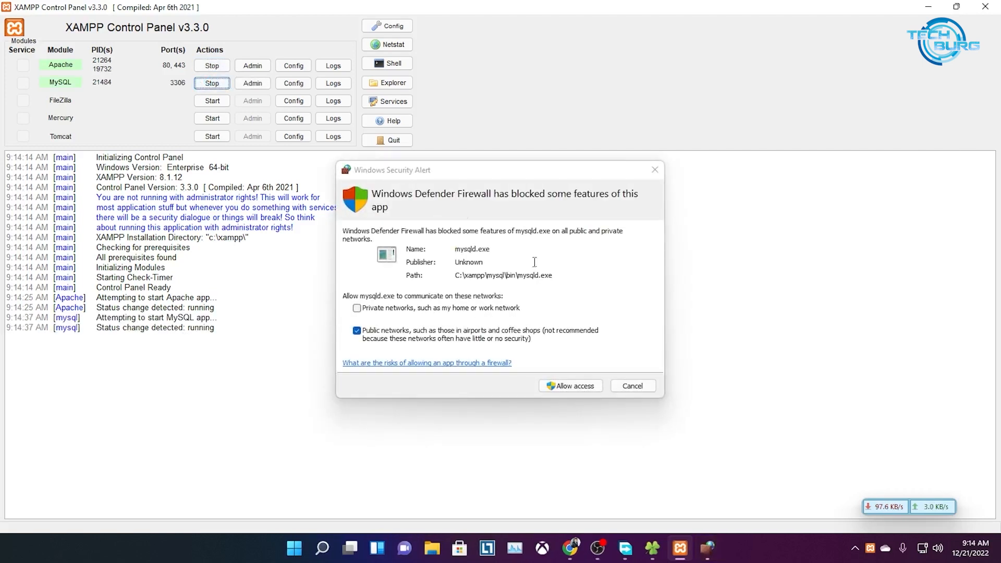
pyautogui.click(580, 388)
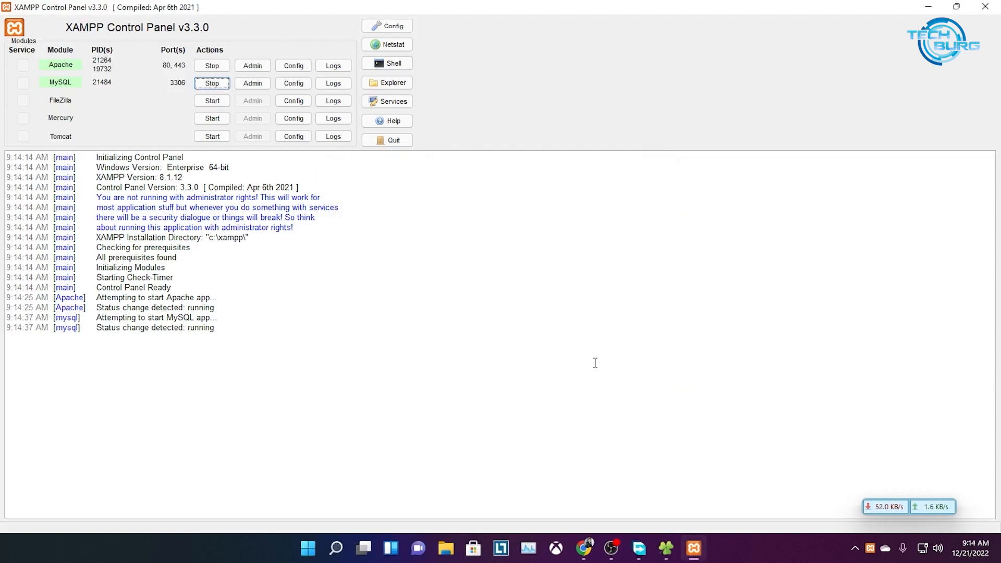
pyautogui.click(584, 548)
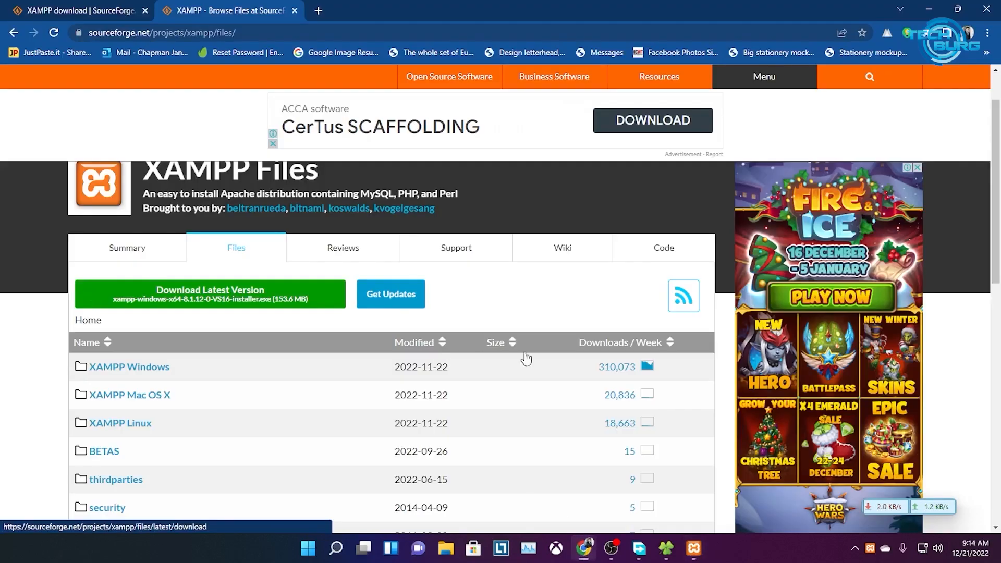
# Load localhost/phpmyadmin in a new Chrome tab
pyautogui.click(318, 11)
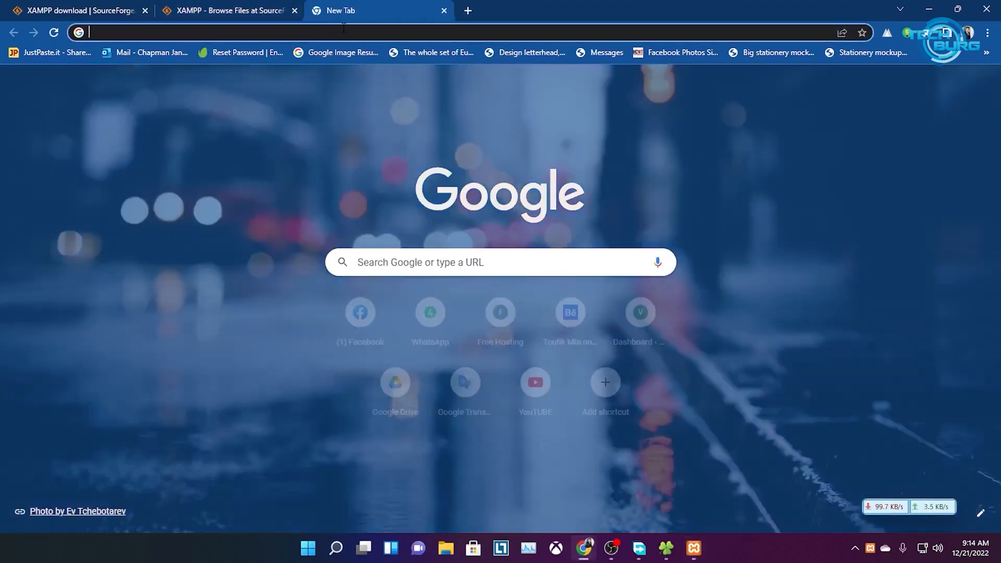
pyautogui.write('loca')
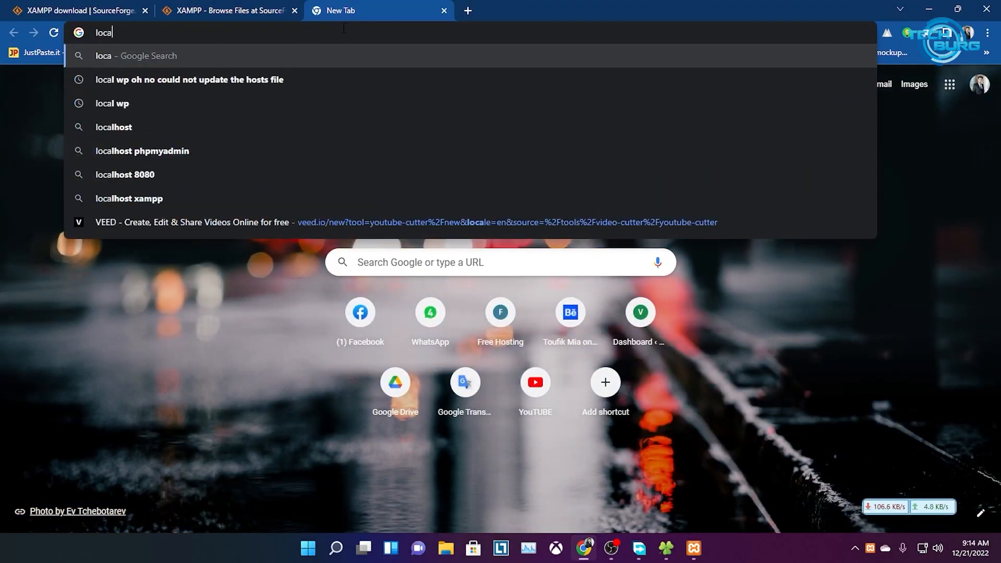
pyautogui.write('lhost')
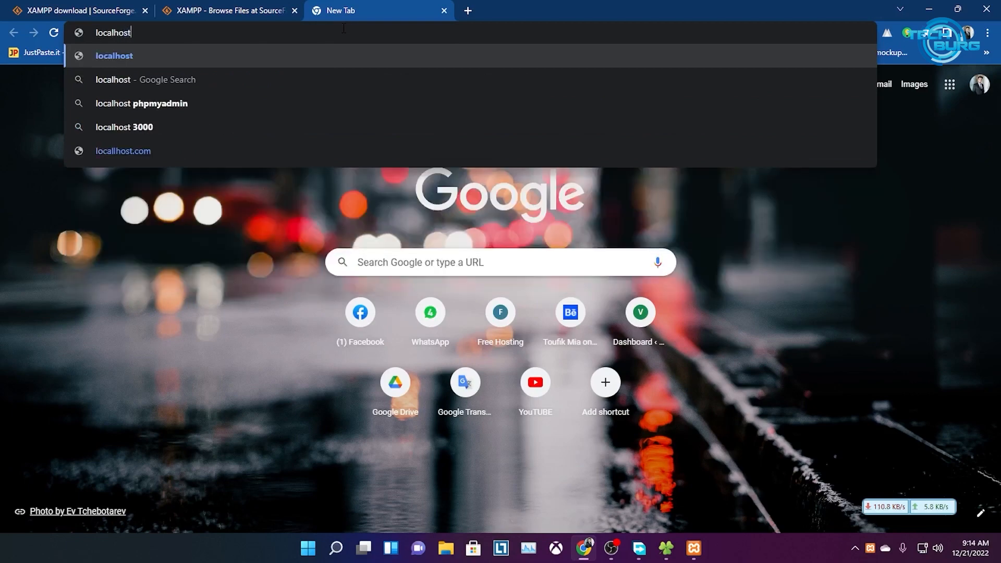
pyautogui.write('/')
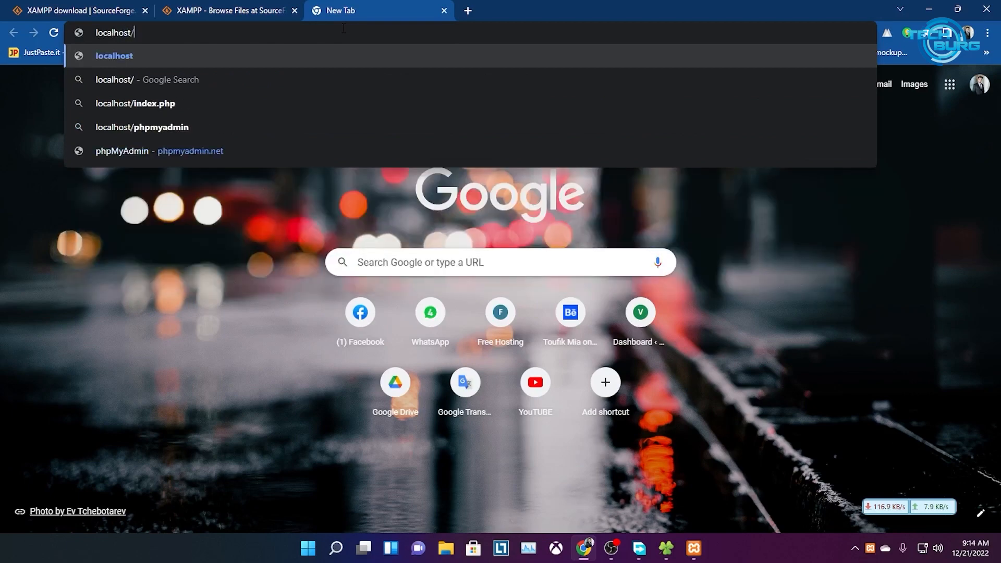
pyautogui.write('php')
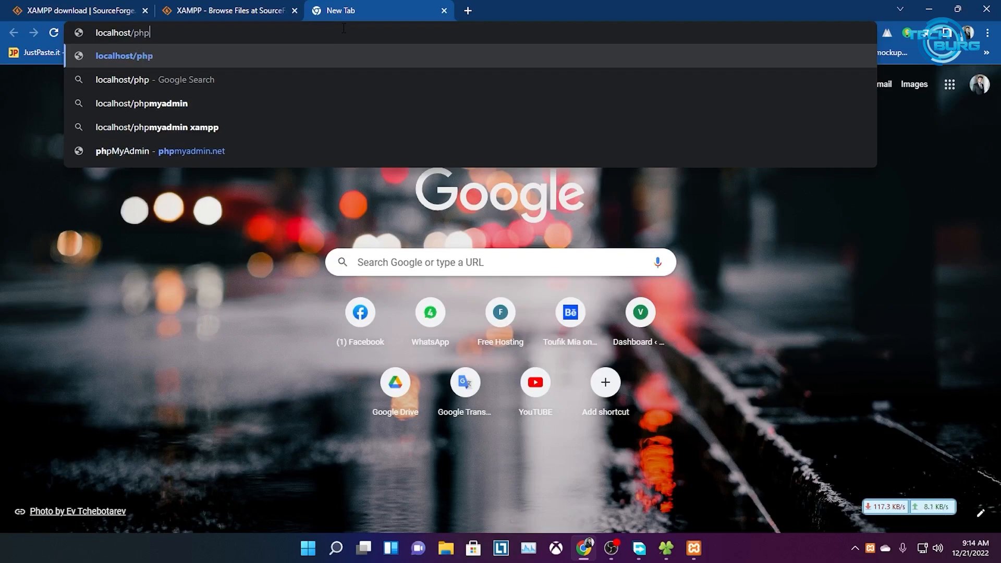
pyautogui.write('myadmin')
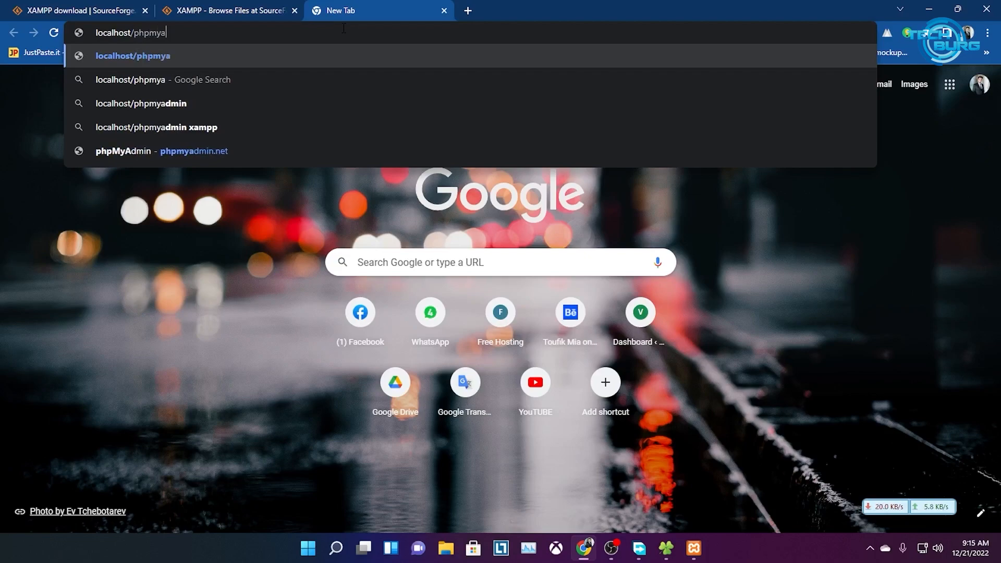
pyautogui.press('Return')
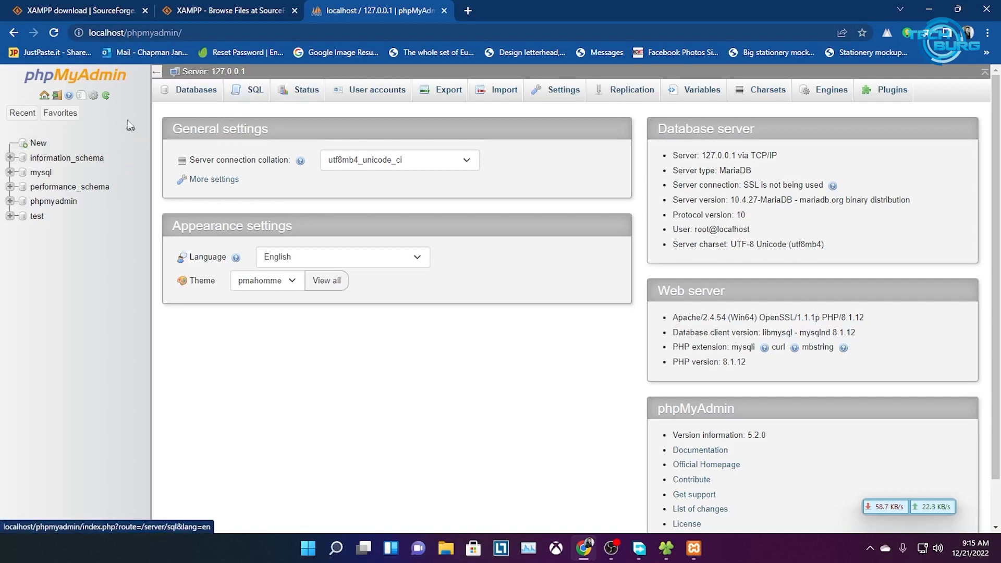
# Enter dbmehedi as the new database name, replacing the earlier mistyped names
pyautogui.click(38, 144)
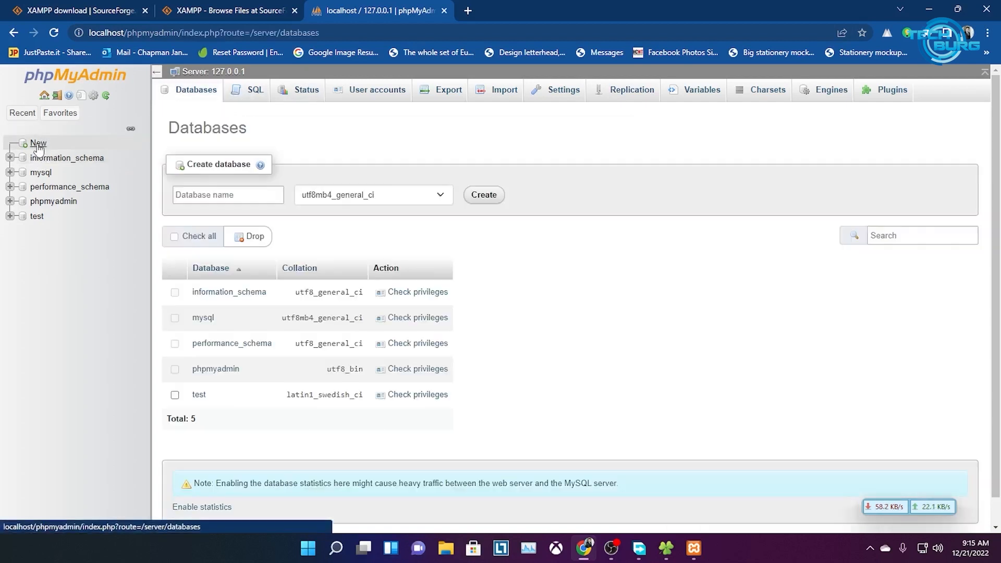
pyautogui.click(237, 196)
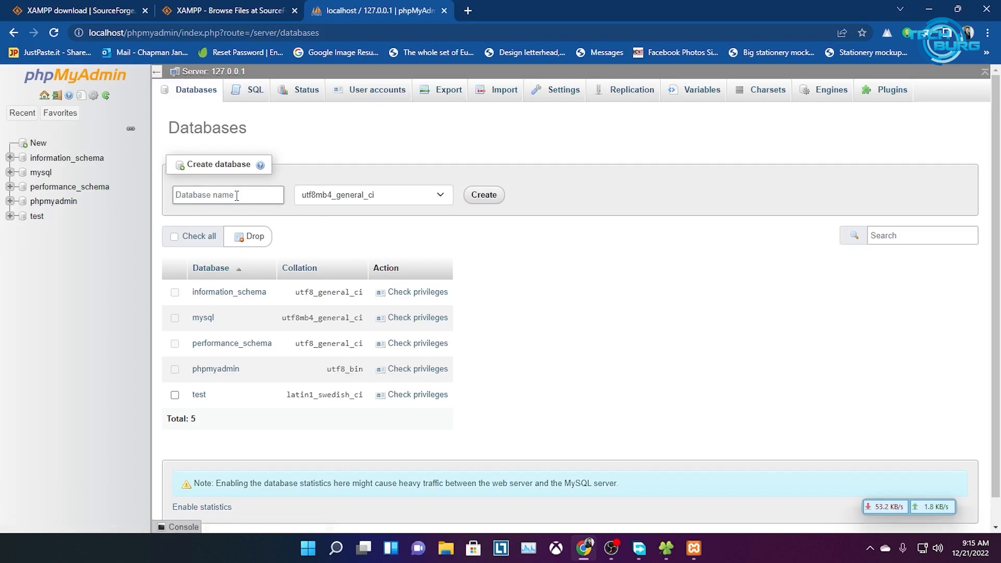
pyautogui.write('legenddev')
pyautogui.press('BackSpace')
pyautogui.press('BackSpace')
pyautogui.press('BackSpace')
pyautogui.write('de')
pyautogui.press('BackSpace')
pyautogui.press('BackSpace')
pyautogui.press('BackSpace')
pyautogui.press('BackSpace')
pyautogui.press('BackSpace')
pyautogui.press('BackSpace')
pyautogui.write('m')
pyautogui.press('BackSpace')
pyautogui.write('devmehedi')
pyautogui.moveTo(236, 195); pyautogui.dragTo(123, 195)
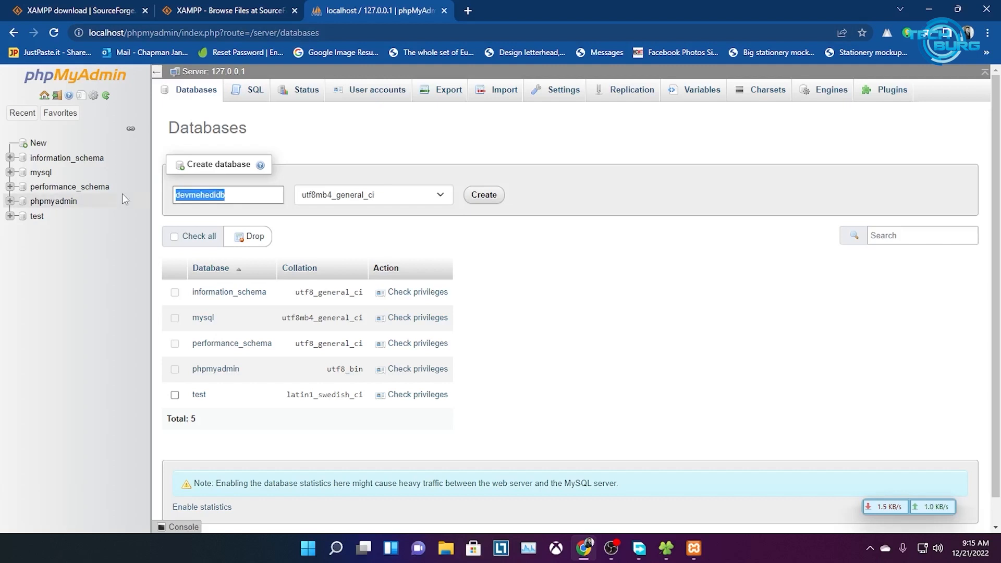
pyautogui.write('dbmehedi')
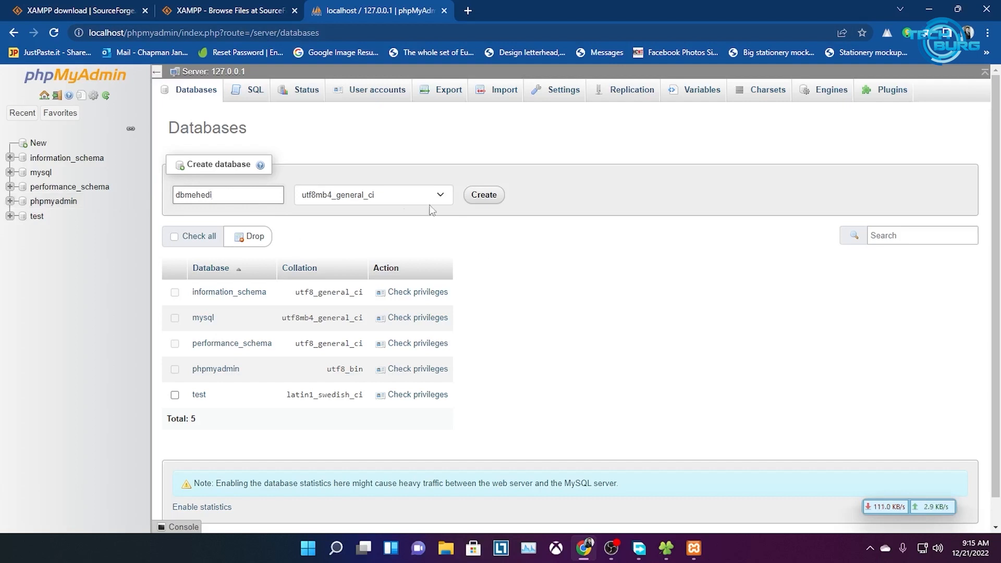
# Keep utf8mb4_general_ci collation and create the dbmehedi database
pyautogui.click(444, 201)
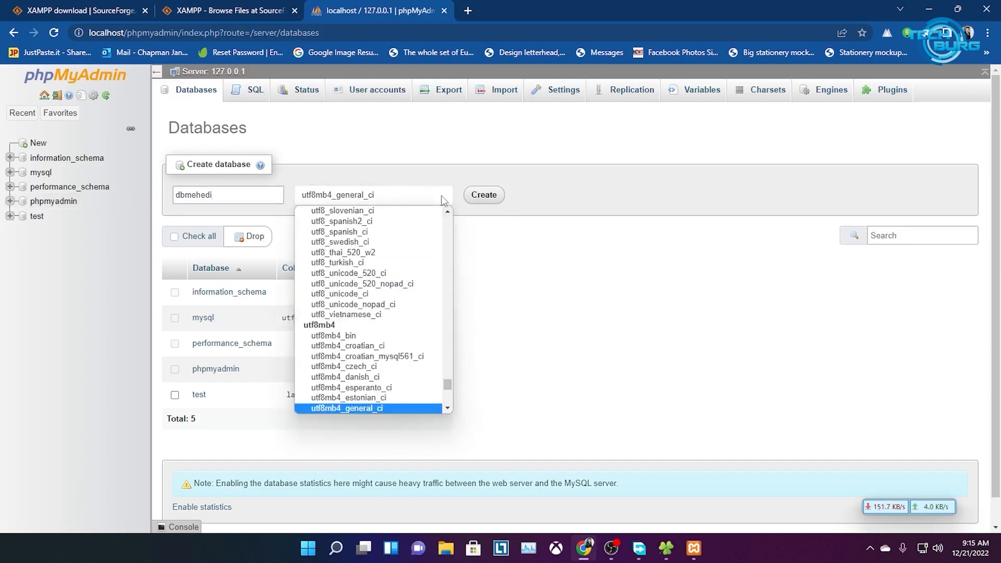
pyautogui.click(662, 255)
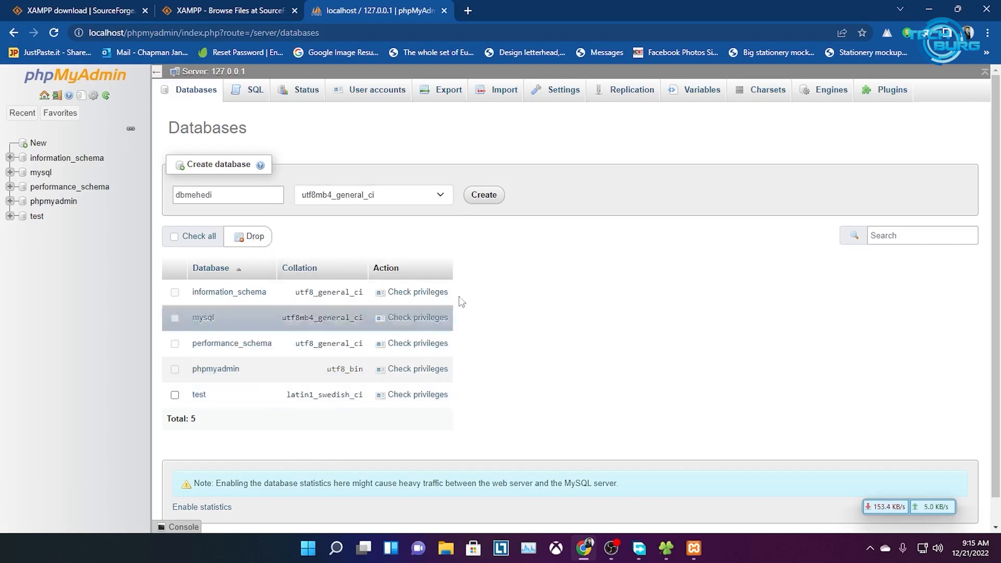
pyautogui.click(489, 201)
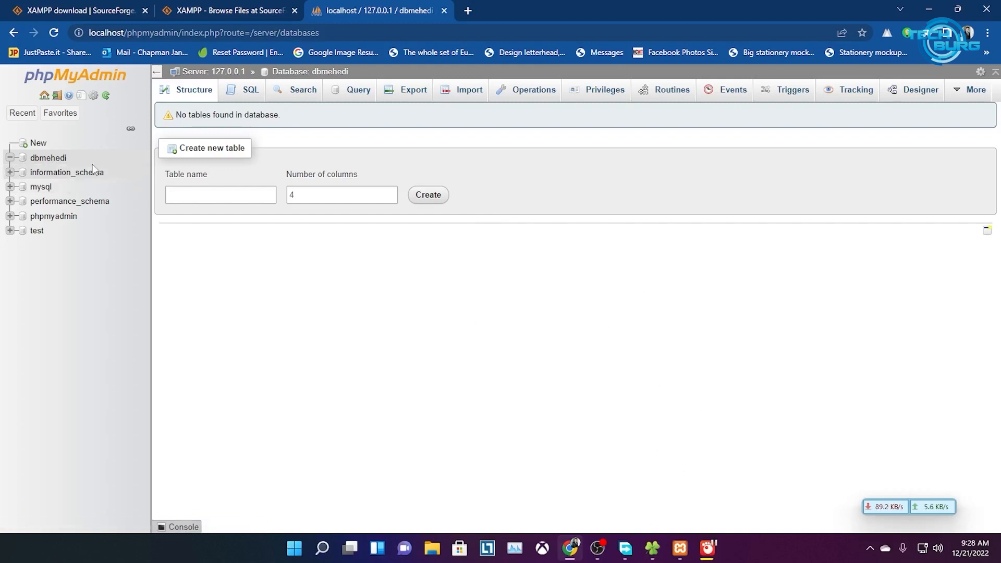
pyautogui.click(201, 197)
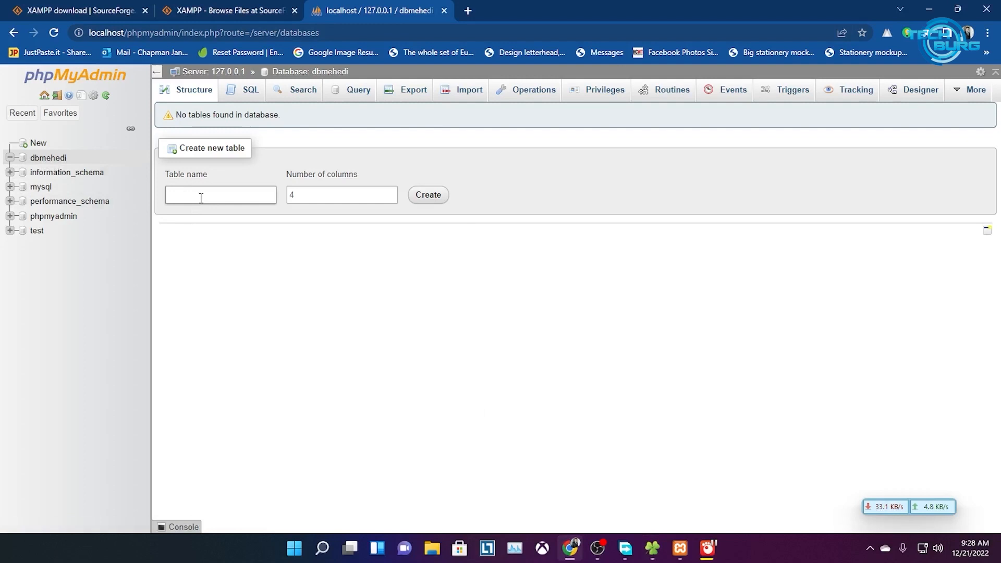
pyautogui.write('Leg')
pyautogui.press('BackSpace')
pyautogui.press('BackSpace')
pyautogui.press('BackSpace')
pyautogui.press('BackSpace')
pyautogui.press('BackSpace')
pyautogui.press('BackSpace')
pyautogui.press('BackSpace')
pyautogui.press('BackSpace')
pyautogui.press('BackSpace')
pyautogui.press('BackSpace')
pyautogui.press('BackSpace')
pyautogui.press('BackSpace')
pyautogui.press('BackSpace')
pyautogui.press('BackSpace')
pyautogui.click(191, 195)
pyautogui.moveTo(235, 202); pyautogui.dragTo(124, 200)
pyautogui.moveTo(228, 199); pyautogui.dragTo(135, 193)
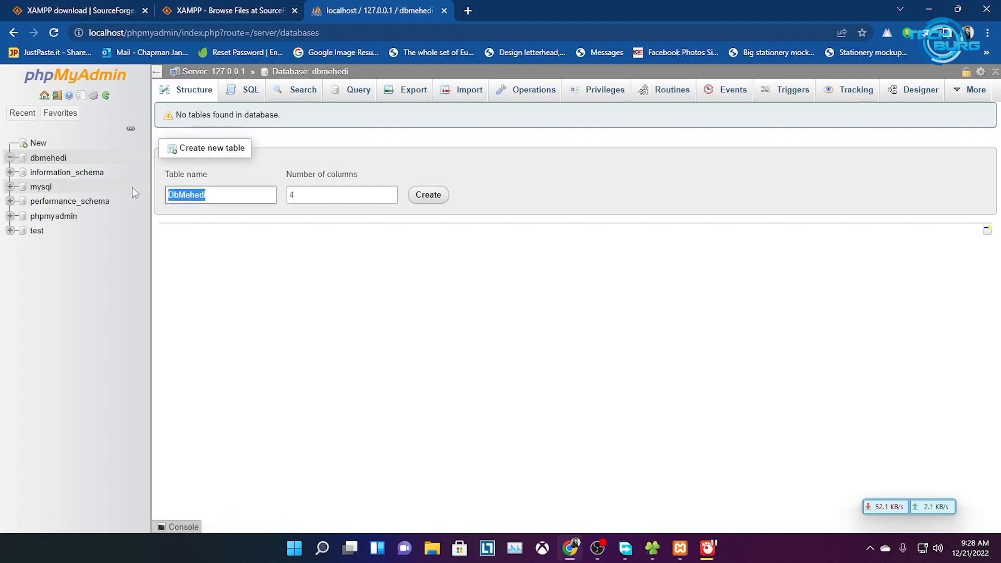
pyautogui.write('D')
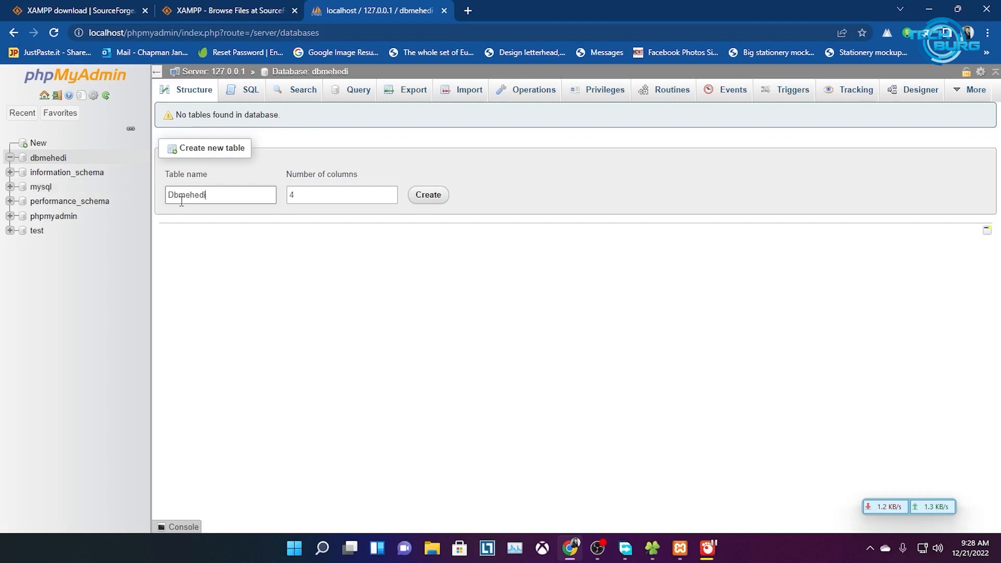
pyautogui.moveTo(223, 200); pyautogui.dragTo(140, 214)
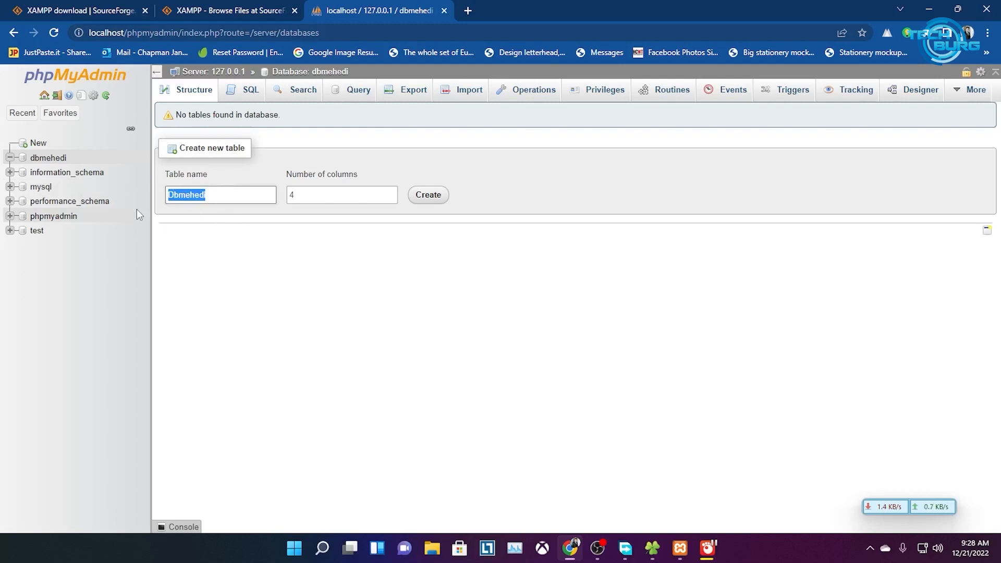
pyautogui.write('Db Mehedi')
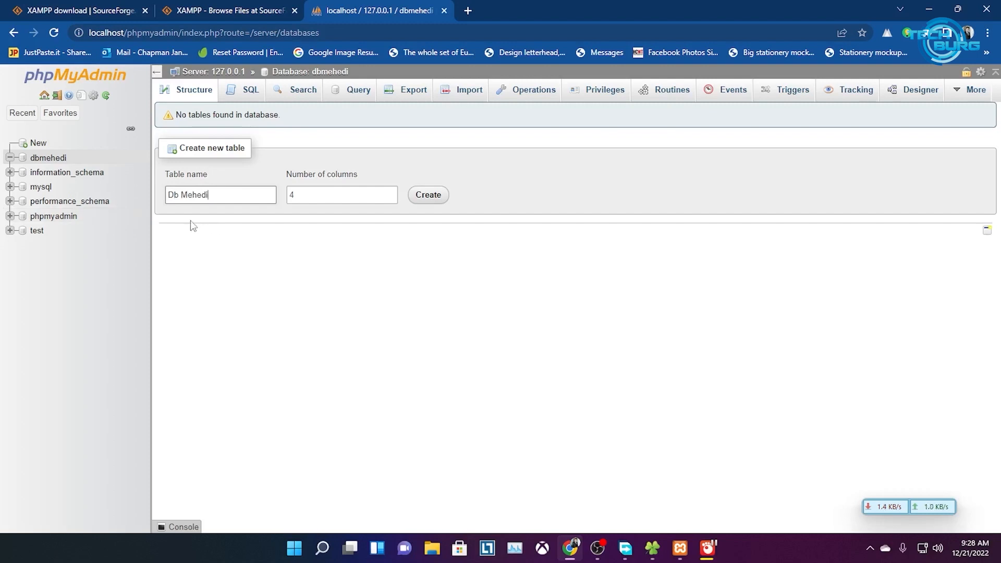
pyautogui.moveTo(225, 205); pyautogui.dragTo(111, 203)
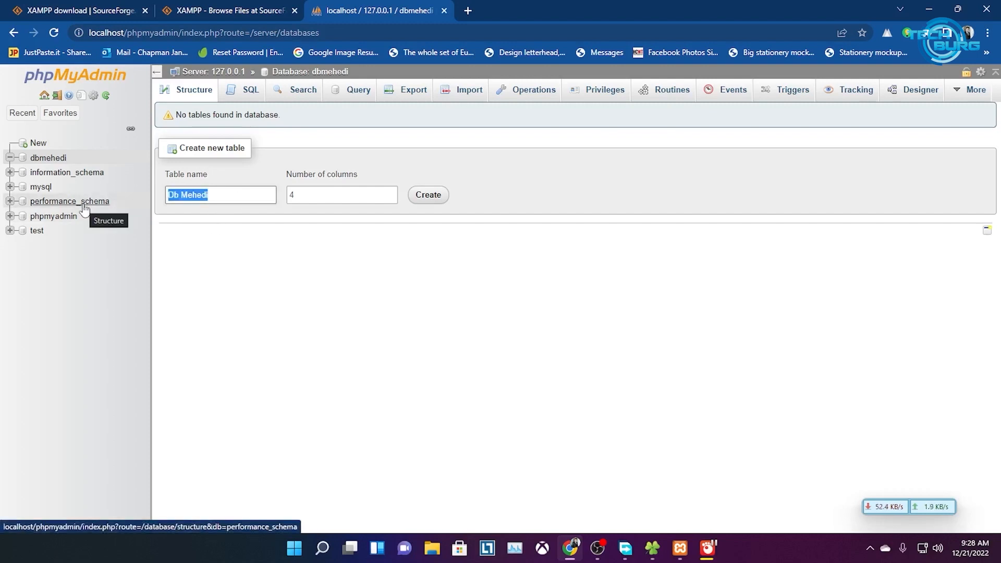
pyautogui.write('db_m')
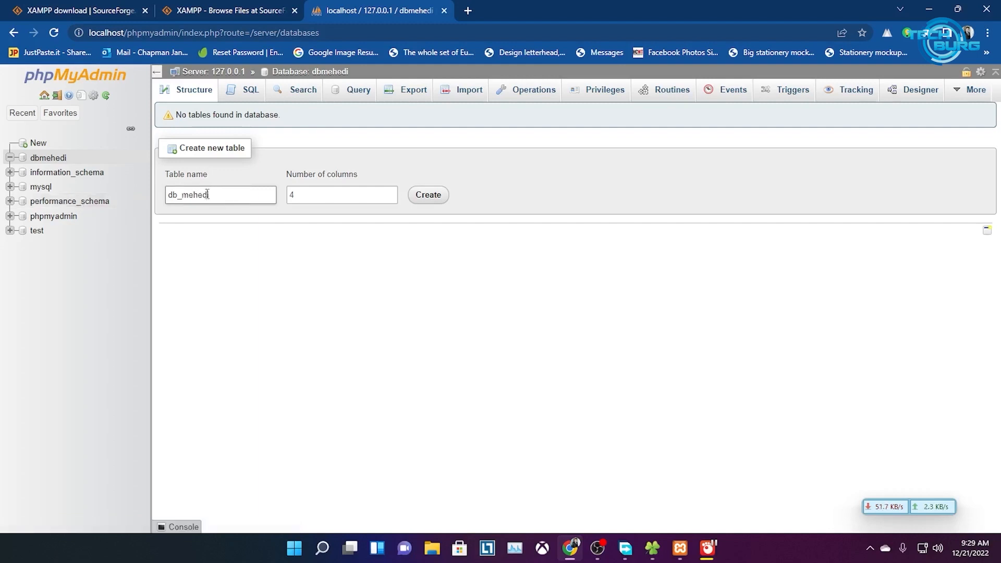
pyautogui.doubleClick(185, 199)
pyautogui.press('BackSpace')
pyautogui.click(532, 181)
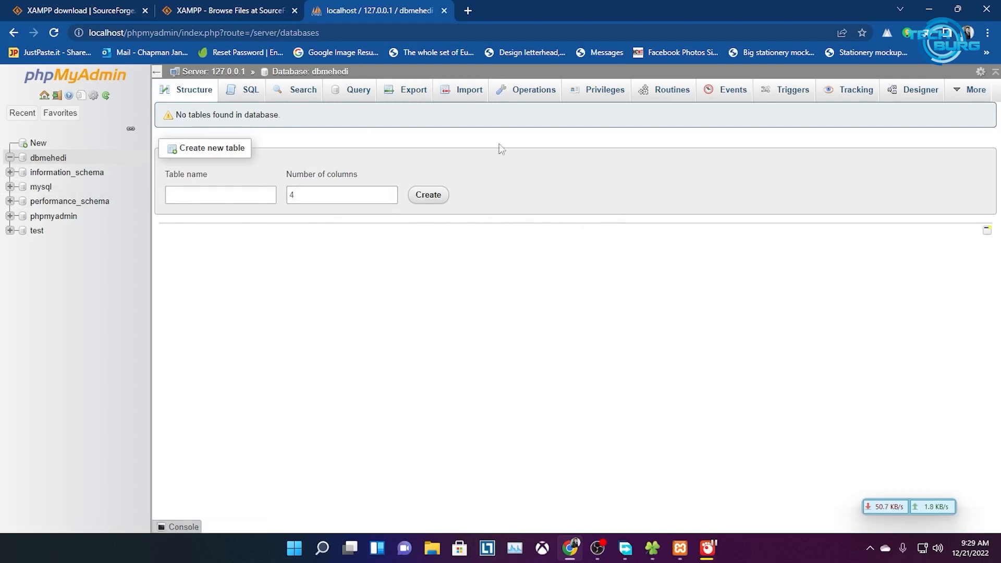
# Open wordpress.org in a new browser tab
pyautogui.click(467, 11)
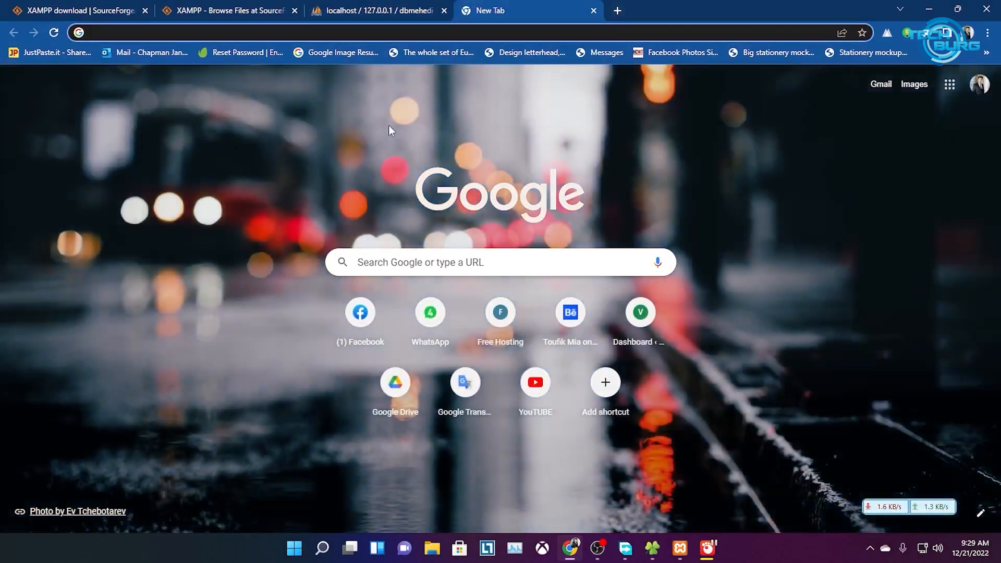
pyautogui.write('wordpres')
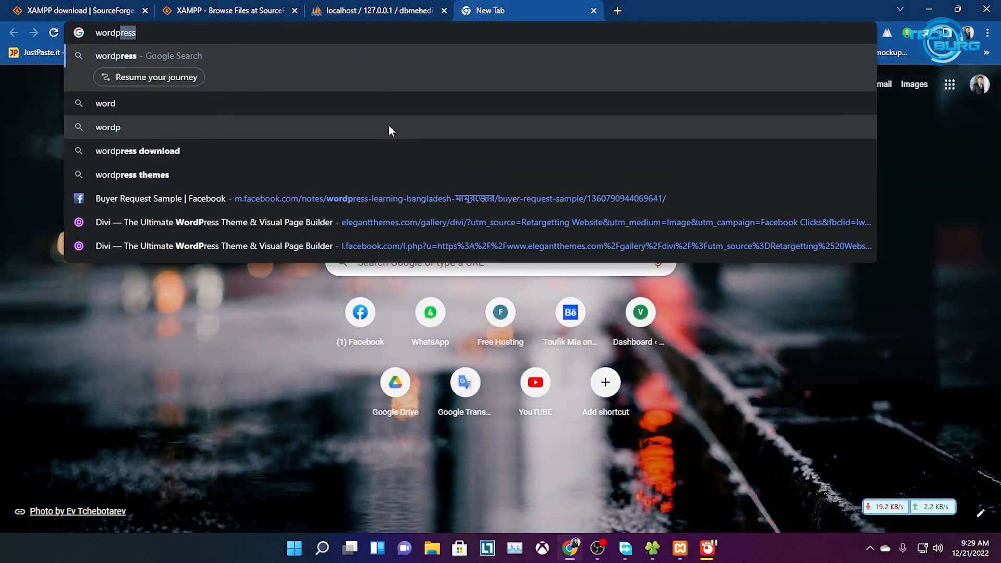
pyautogui.write('s.or')
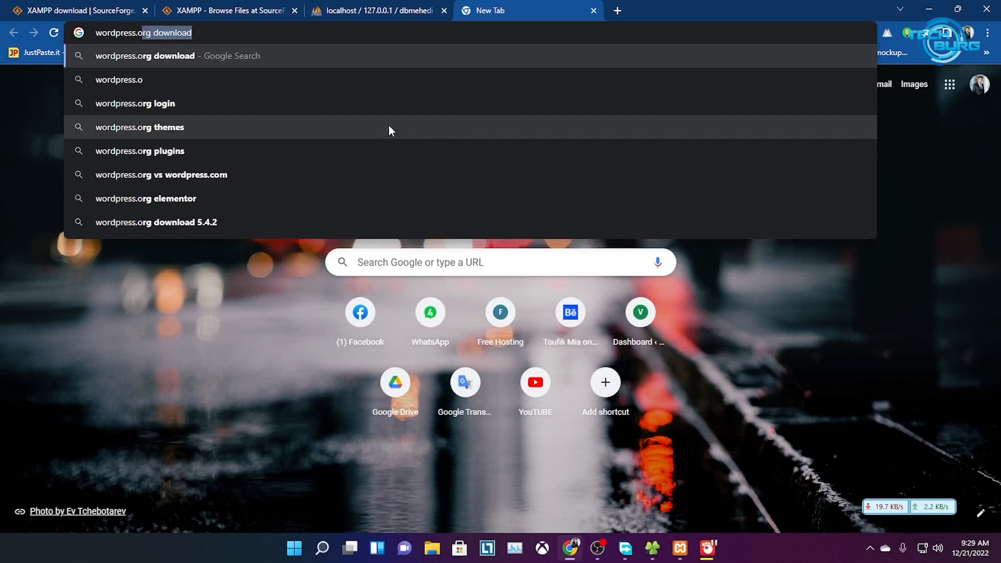
pyautogui.write('g')
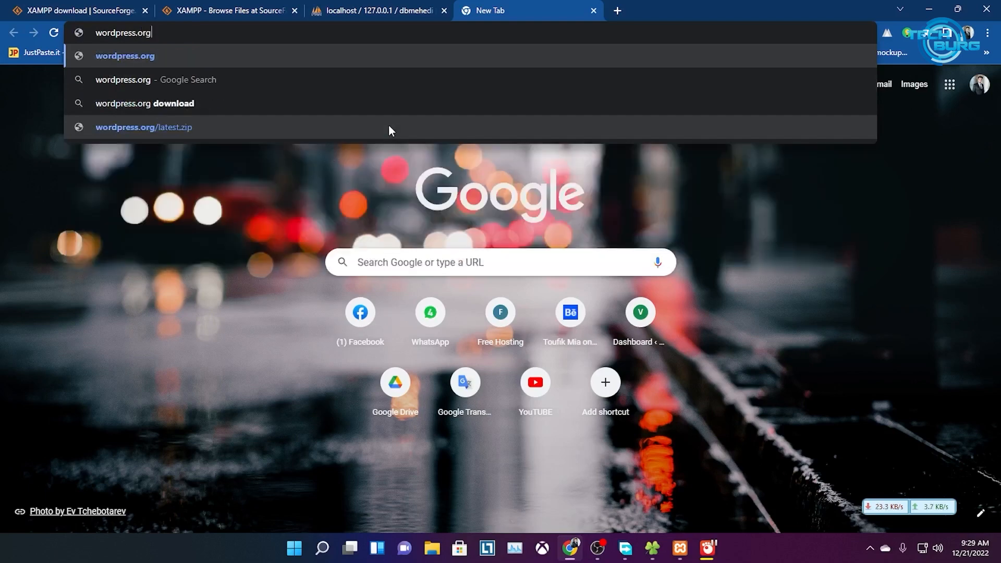
pyautogui.press('Return')
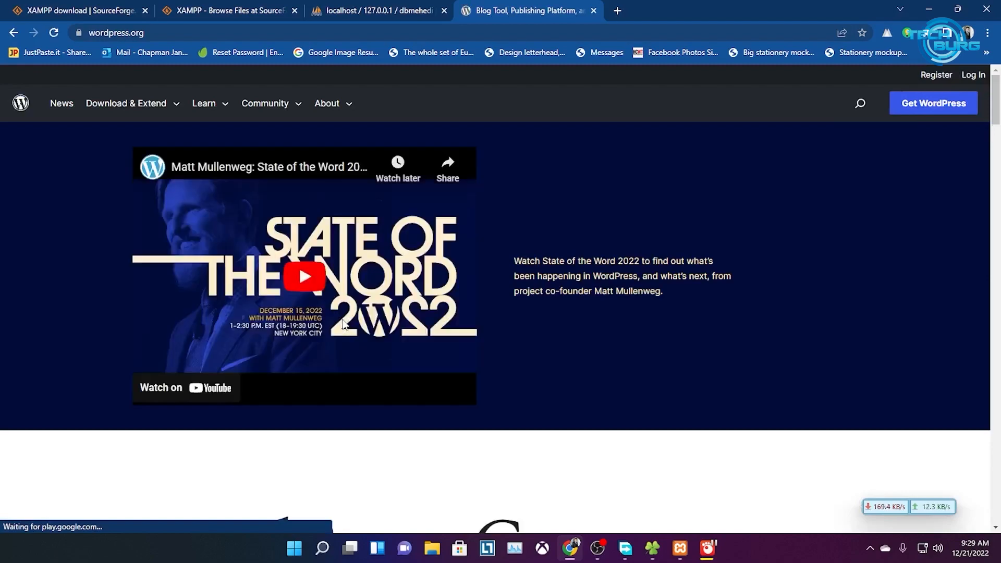
# Go to the Get WordPress page and download the WordPress 6.1.1 package
pyautogui.scroll(-5, 565, 361)
pyautogui.scroll(-15, 564, 361)
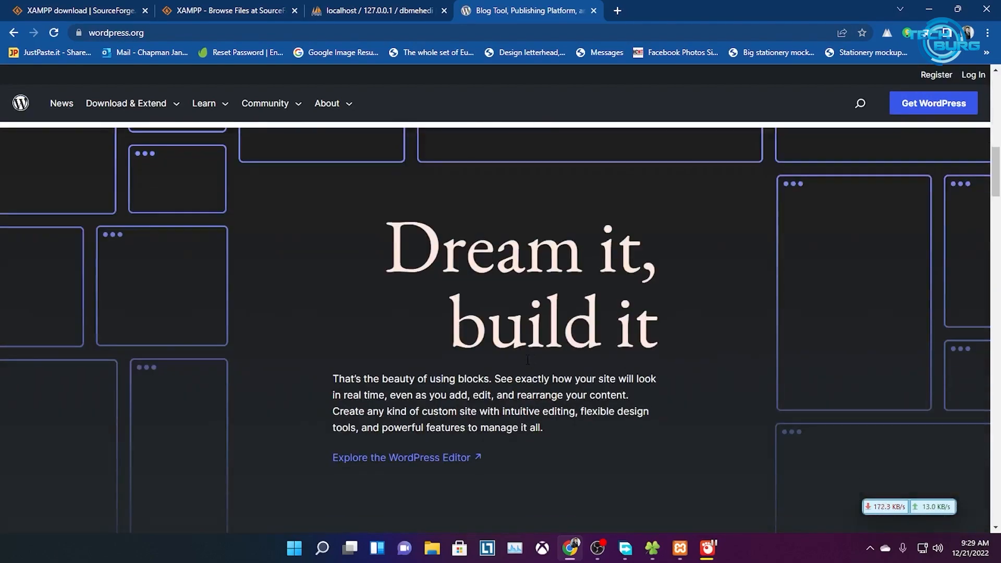
pyautogui.scroll(20, 546, 361)
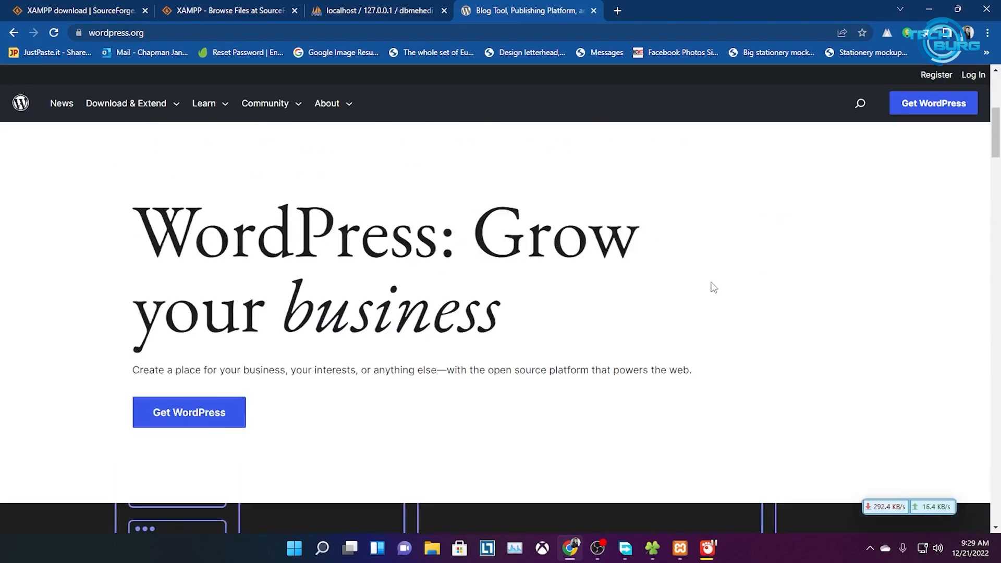
pyautogui.click(912, 104)
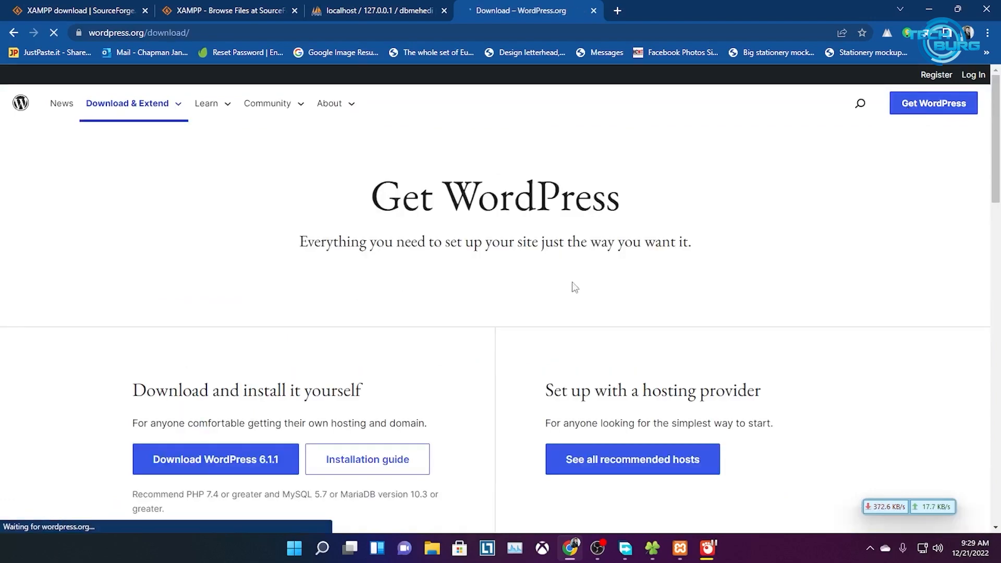
pyautogui.scroll(-3, 277, 380)
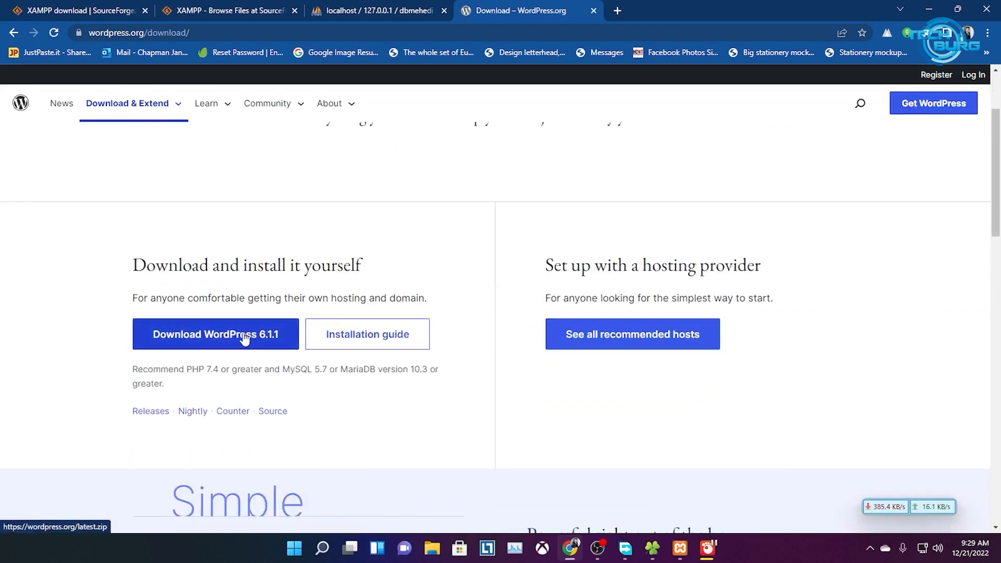
pyautogui.click(207, 336)
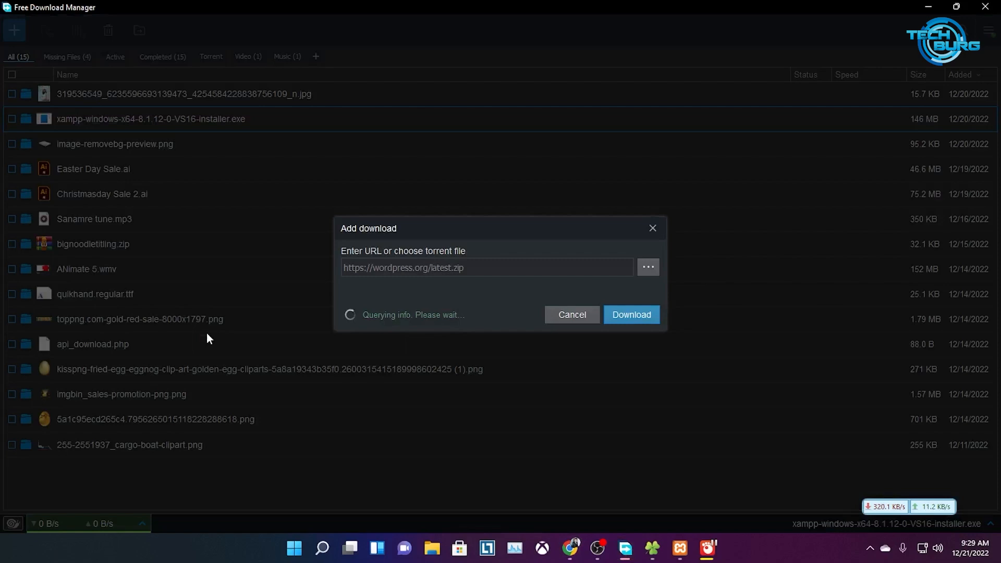
# Download wordpress-6.1.1.zip (23.2 MB) and show it in the Downloads folder
pyautogui.click(632, 326)
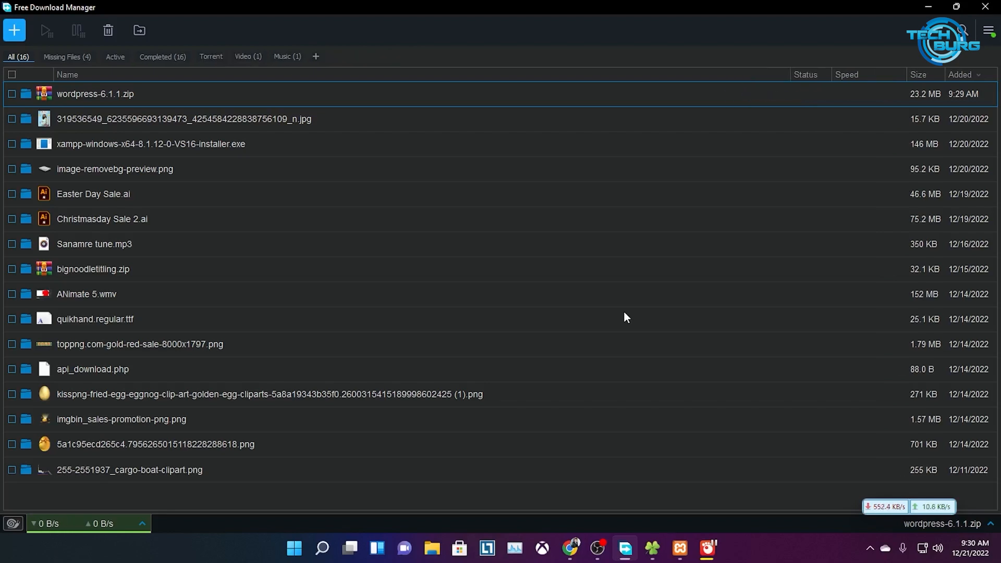
pyautogui.rightClick(105, 95)
pyautogui.click(145, 116)
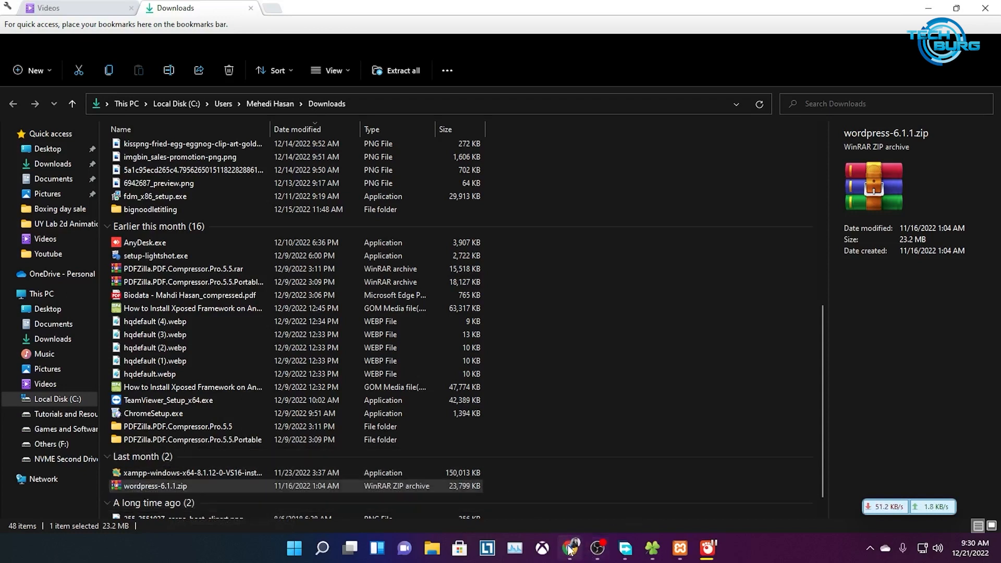
# Move Explorer aside, minimize Free Download Manager, and close Chrome's 'Howdy!' thank-you popup
pyautogui.moveTo(524, 6); pyautogui.dragTo(526, 117)
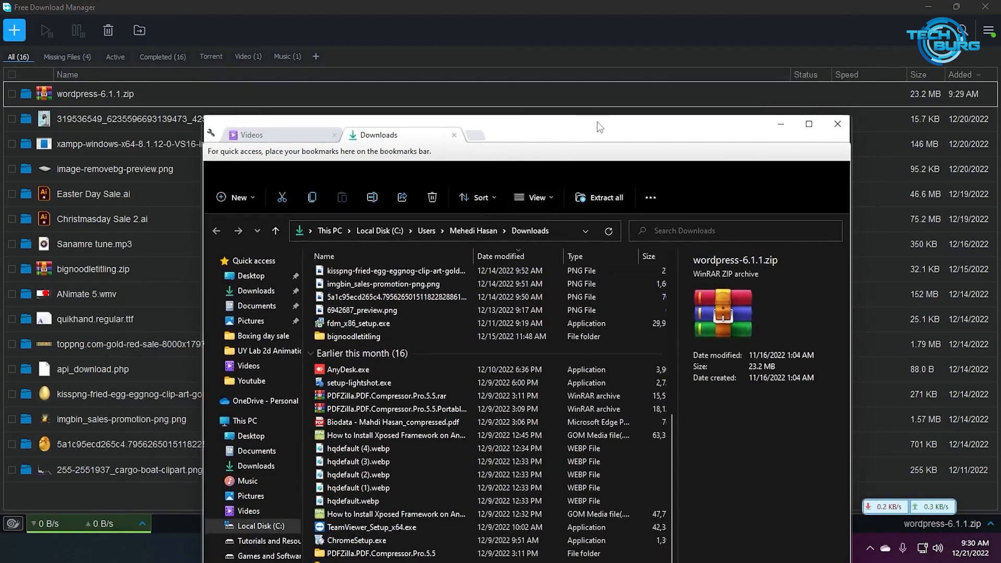
pyautogui.click(808, 126)
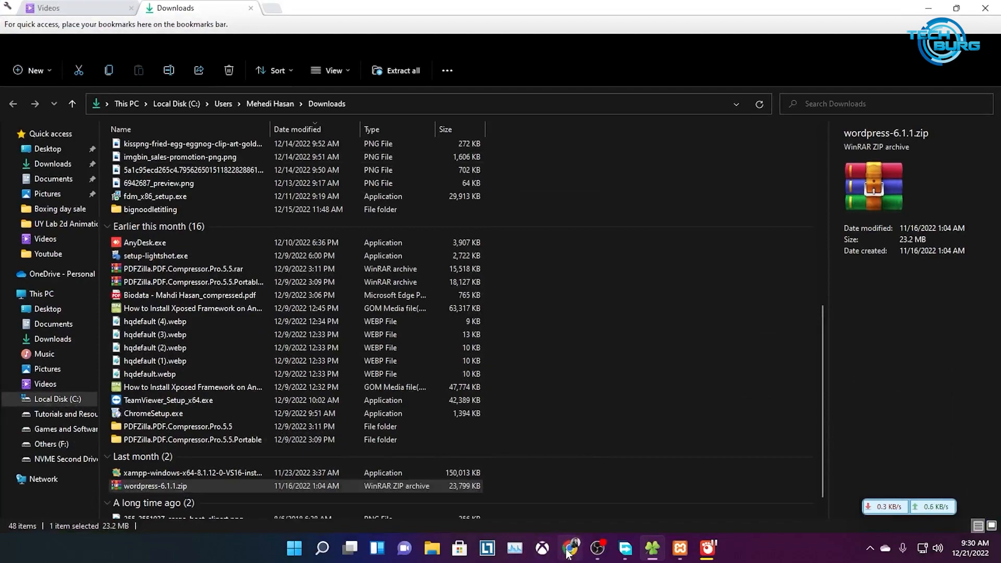
pyautogui.moveTo(448, 7); pyautogui.dragTo(443, 157)
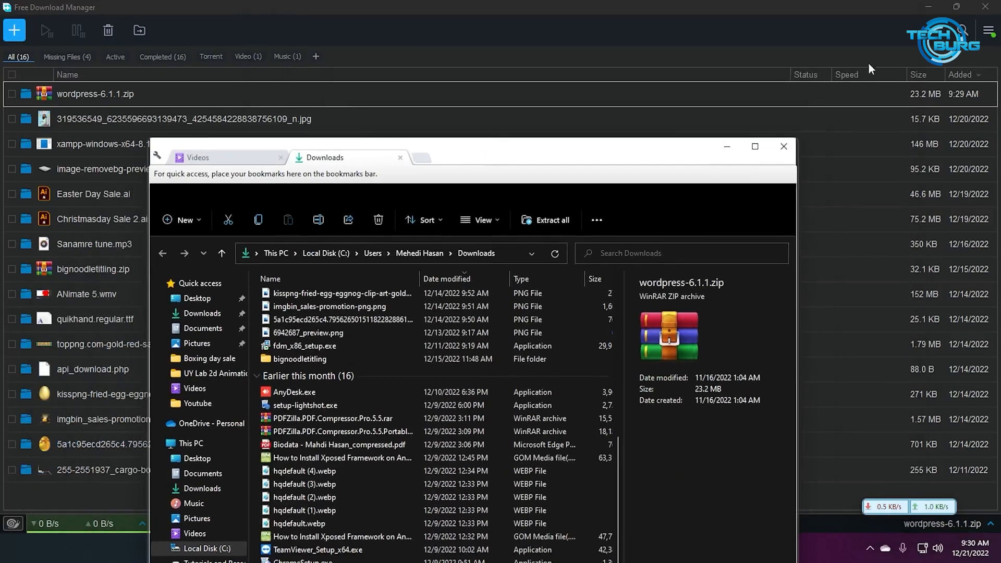
pyautogui.moveTo(785, 5); pyautogui.dragTo(681, 168)
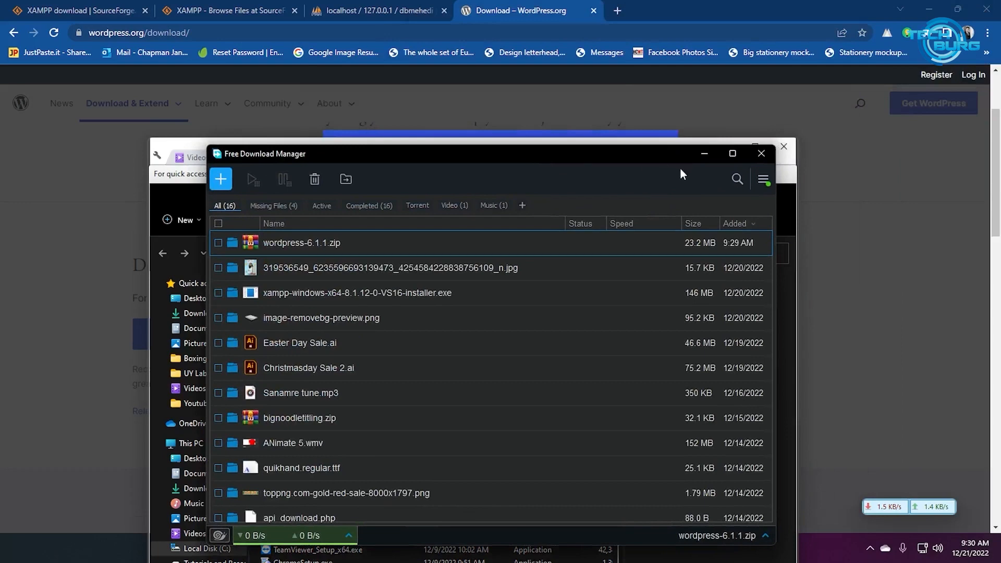
pyautogui.click(704, 154)
pyautogui.moveTo(592, 157); pyautogui.dragTo(417, 308)
pyautogui.click(488, 152)
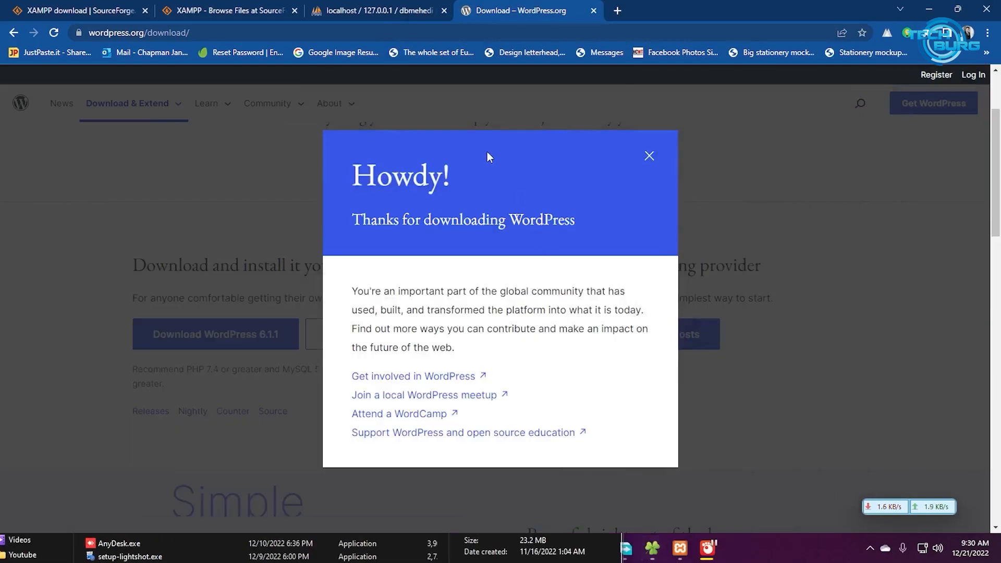
pyautogui.click(650, 155)
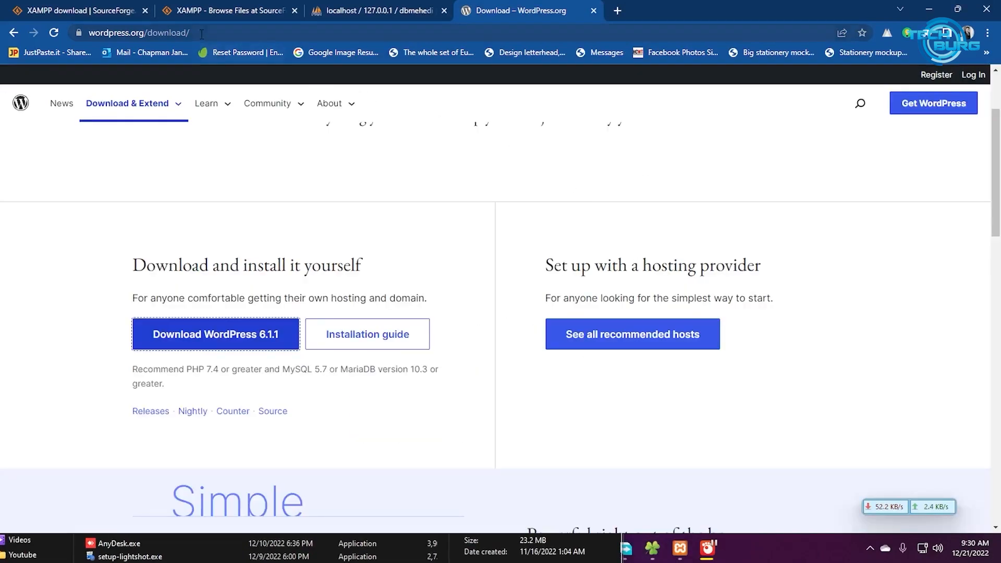
# Search for 'winrar' in Chrome and open the Download WinRAR page
pyautogui.click(202, 32)
pyautogui.write('wirn')
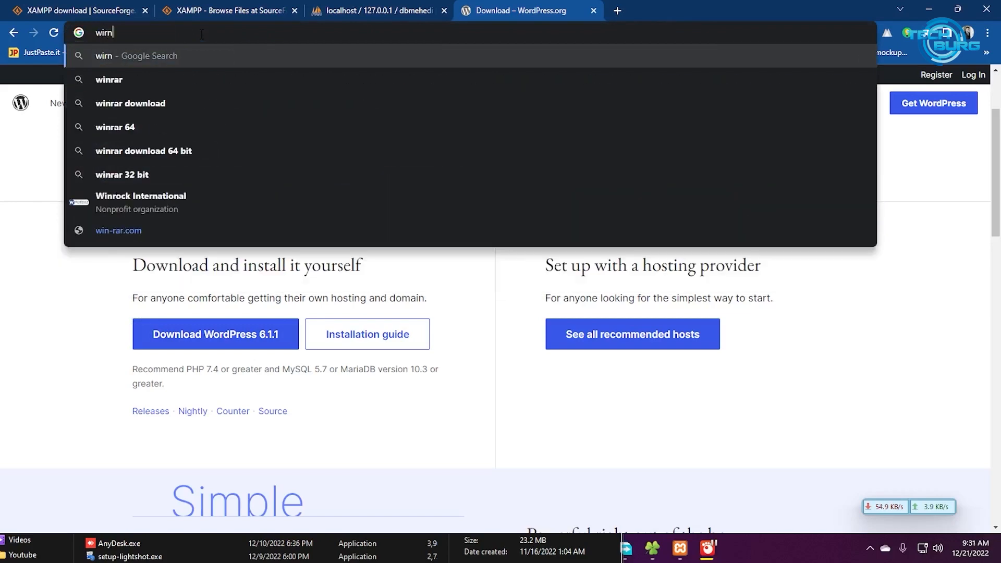
pyautogui.press('BackSpace')
pyautogui.press('BackSpace')
pyautogui.write('nrar')
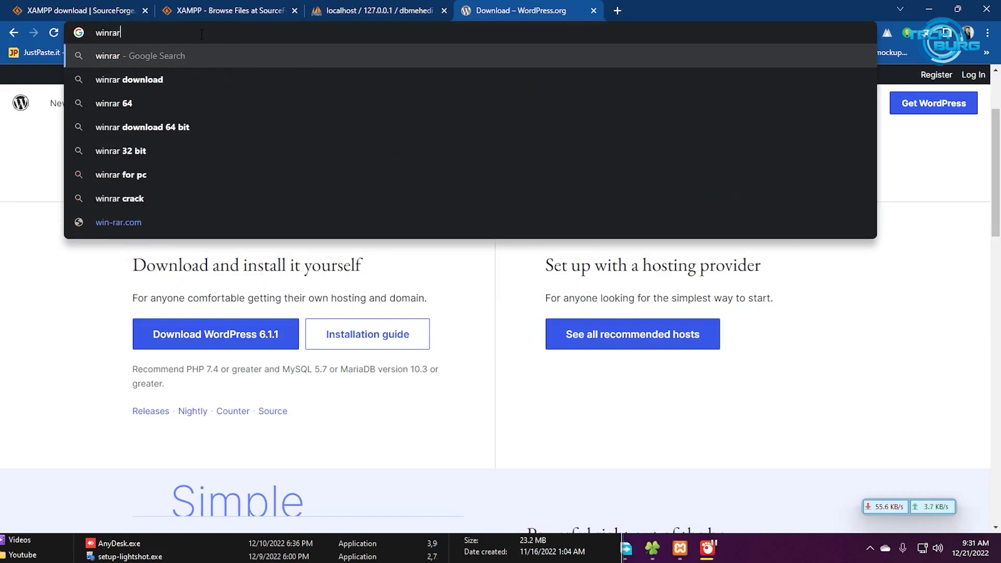
pyautogui.press('Return')
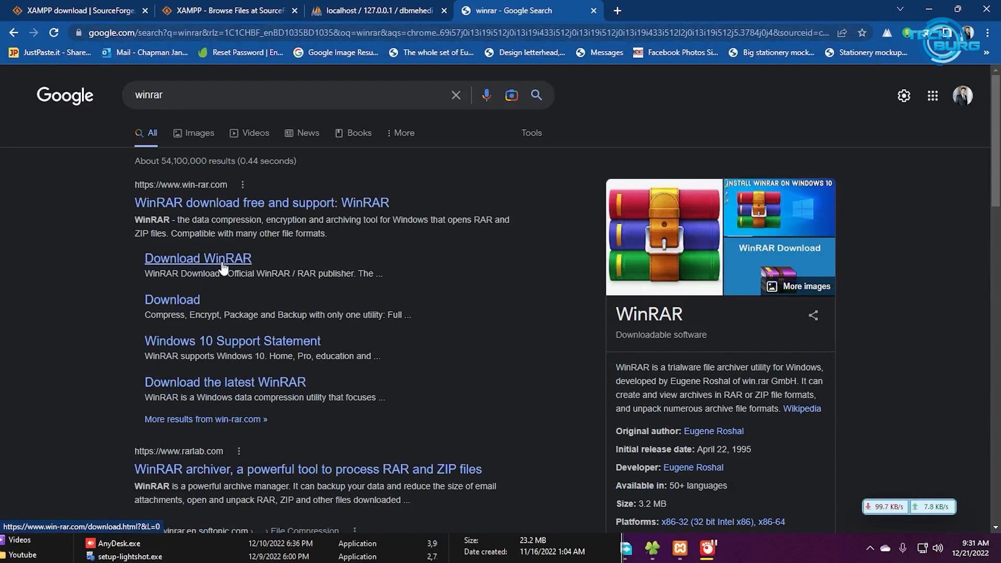
pyautogui.click(221, 261)
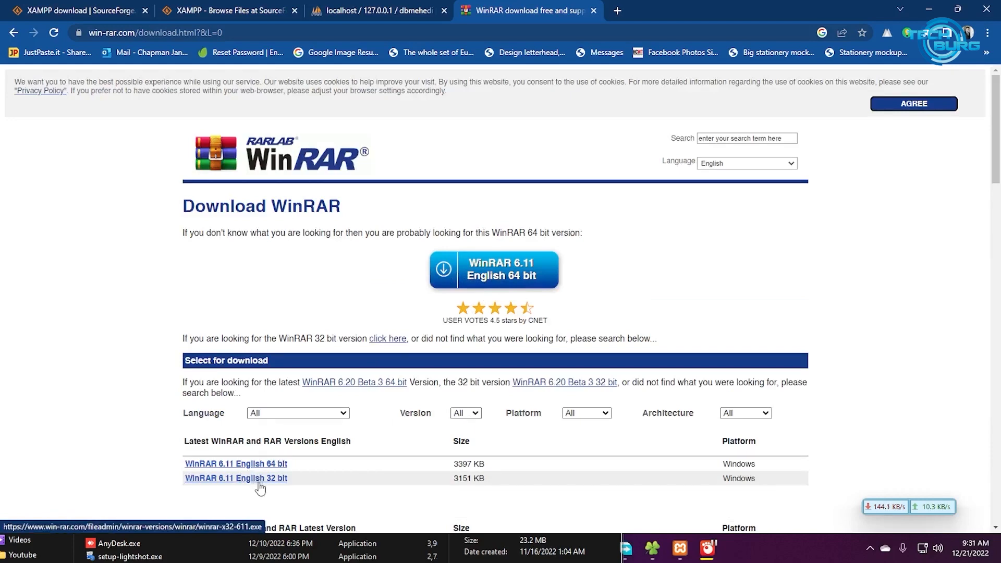
# Search for '7zip', view its download page, then close the tab and return to the Downloads folder
pyautogui.click(219, 33)
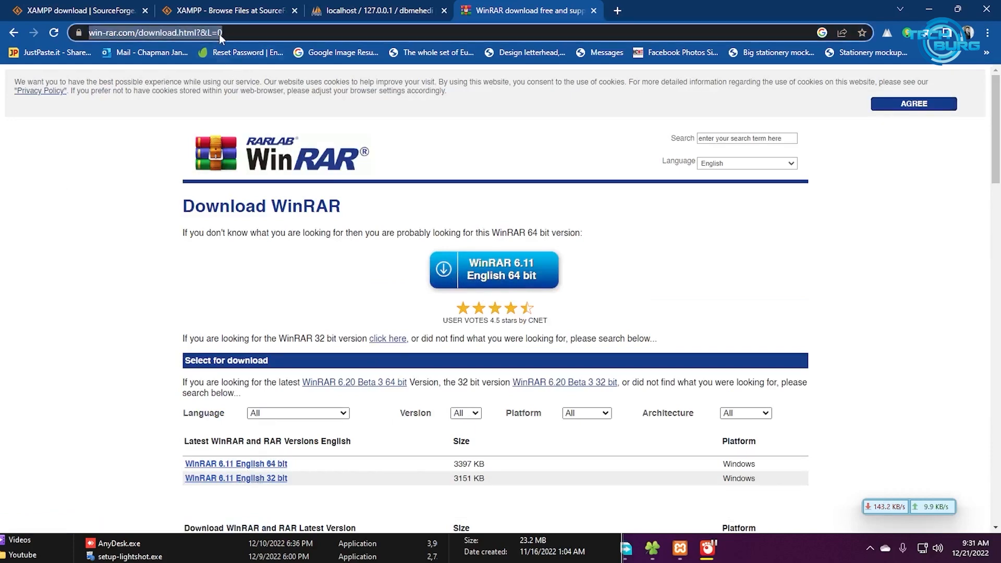
pyautogui.write('7zip')
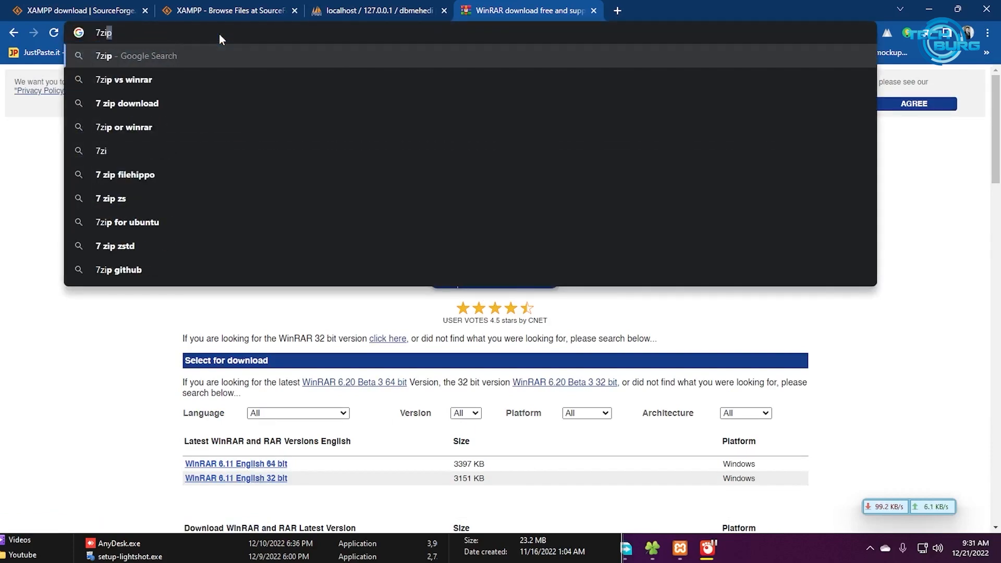
pyautogui.press('Return')
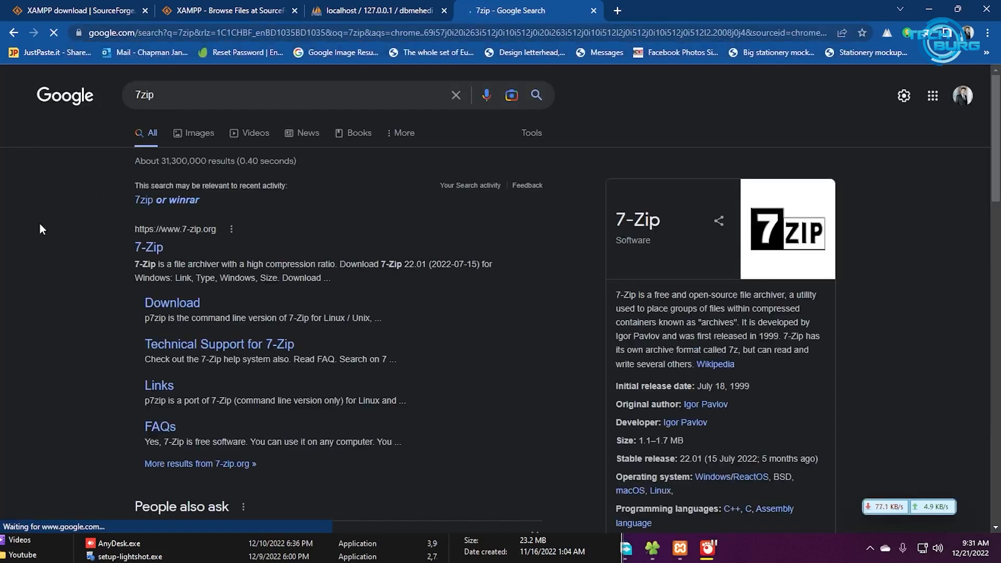
pyautogui.click(170, 304)
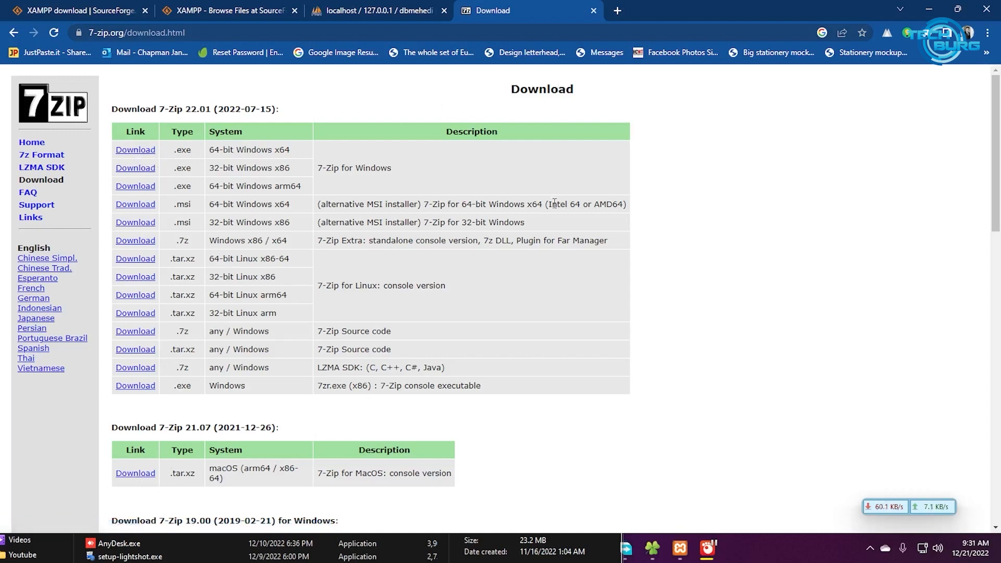
pyautogui.click(593, 11)
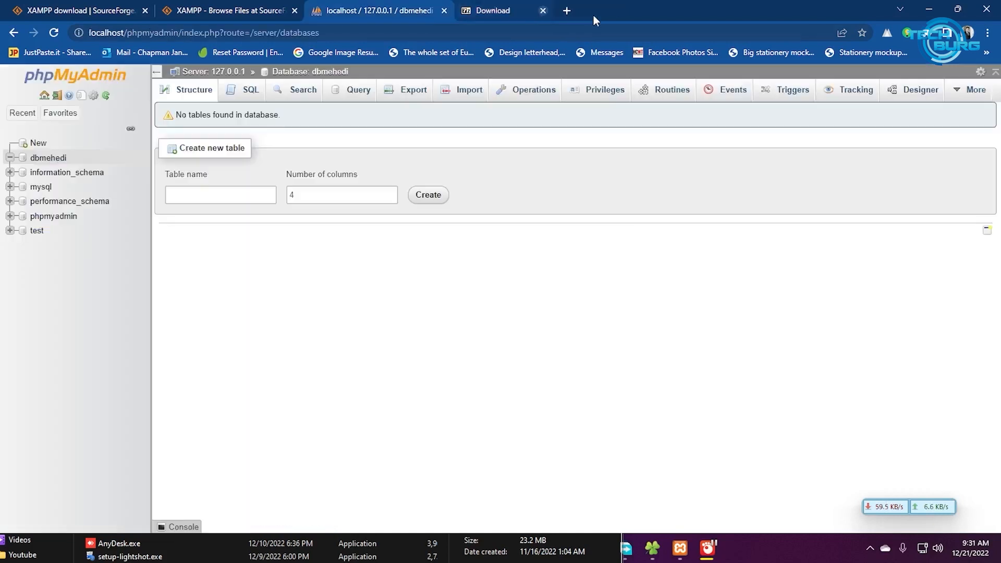
pyautogui.click(654, 549)
# Extract wordpress-6.1.1.zip into a wordpress-6.1.1 folder in Downloads and open that folder
pyautogui.moveTo(339, 312); pyautogui.dragTo(535, 53)
pyautogui.scroll(-2, 463, 284)
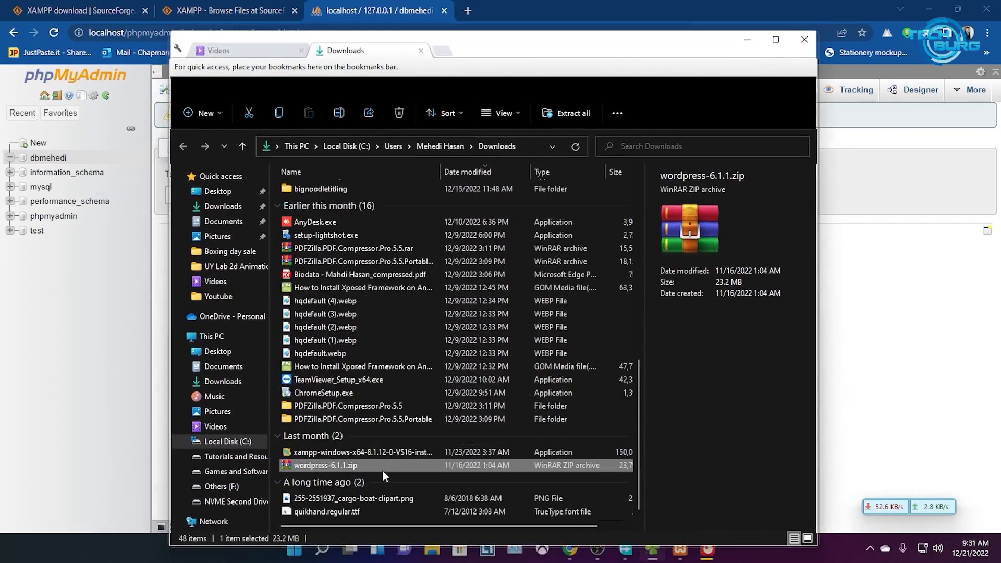
pyautogui.rightClick(325, 465)
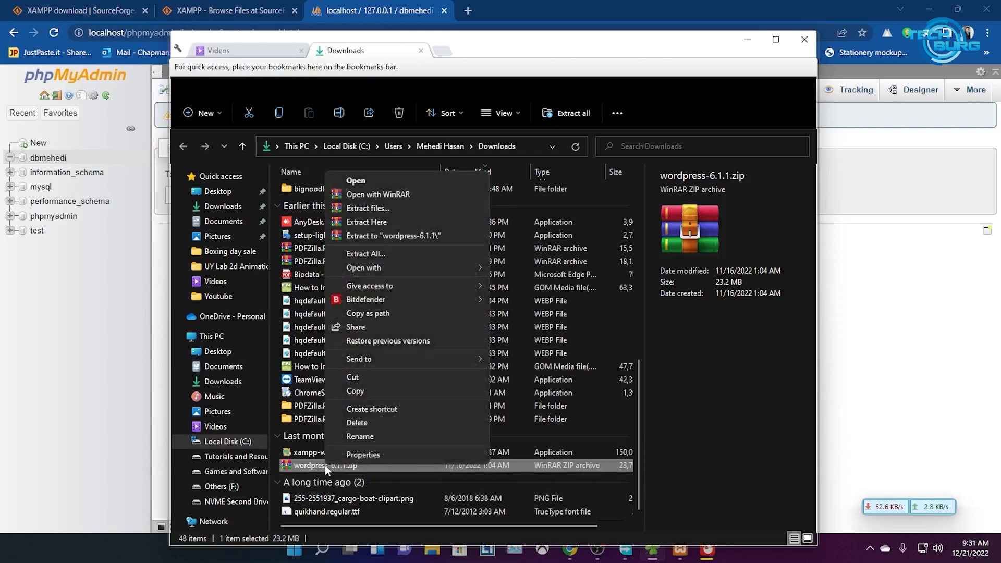
pyautogui.click(407, 236)
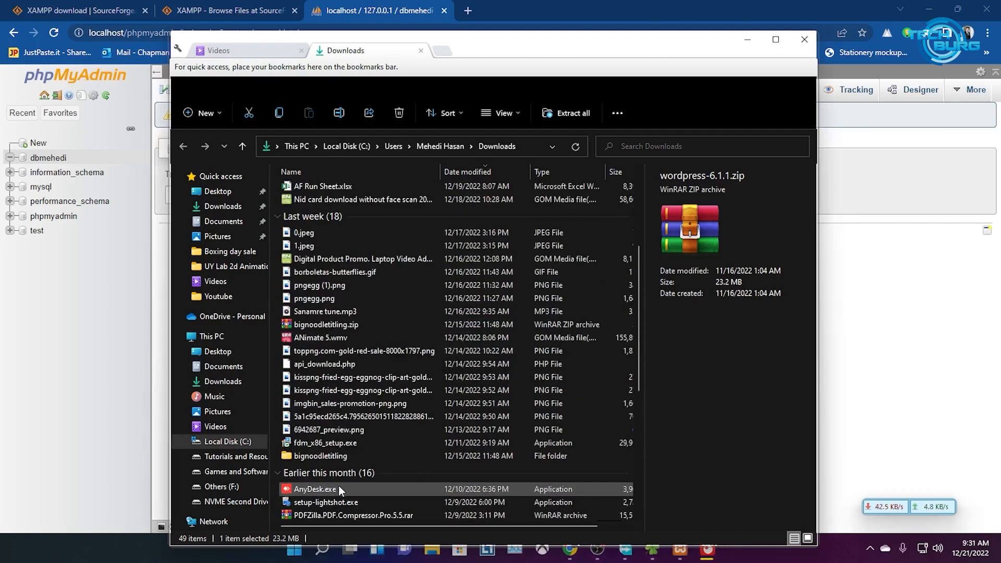
pyautogui.scroll(5, 339, 486)
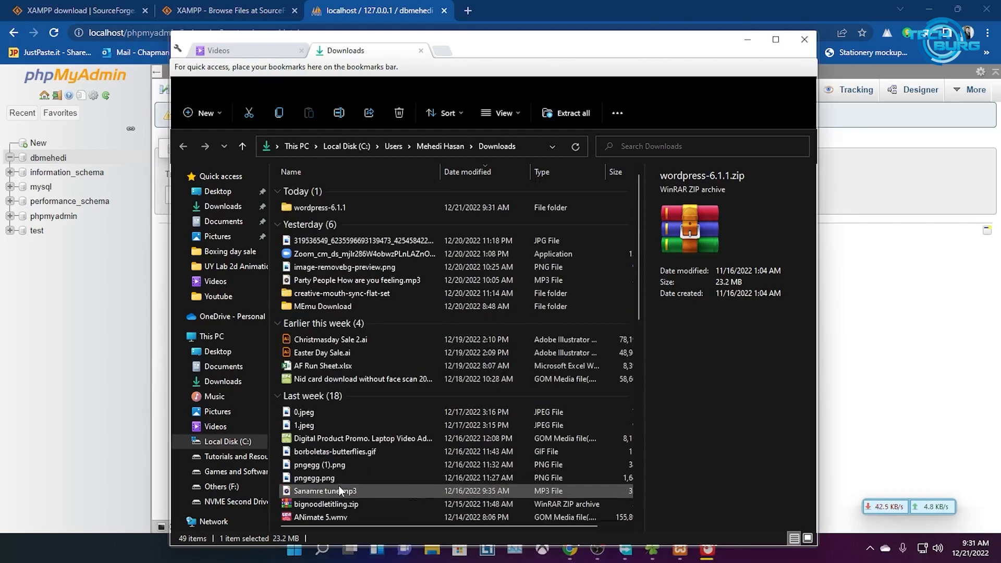
pyautogui.doubleClick(338, 208)
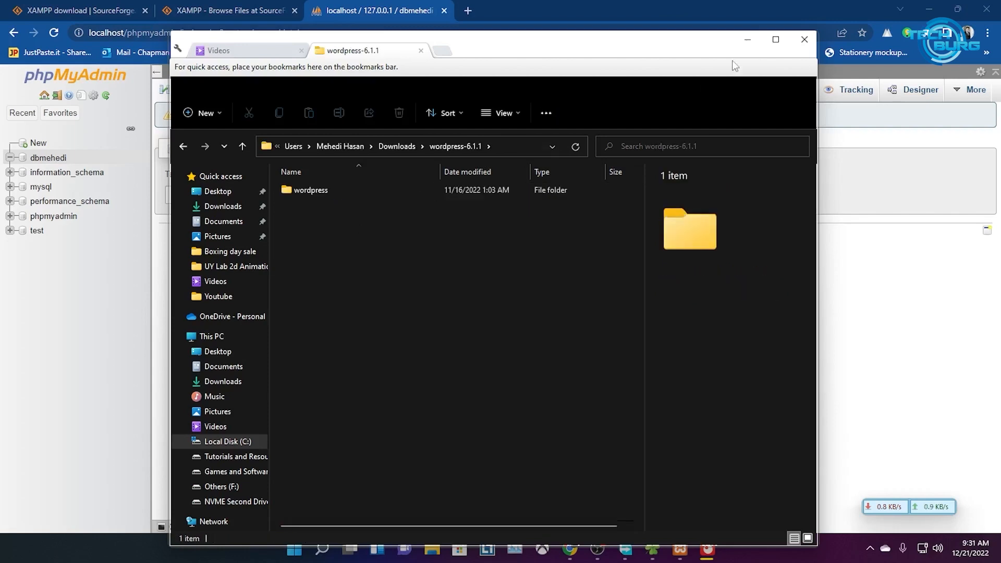
# Cut all 19 files and folders from the wordpress subfolder
pyautogui.click(775, 41)
pyautogui.doubleClick(150, 151)
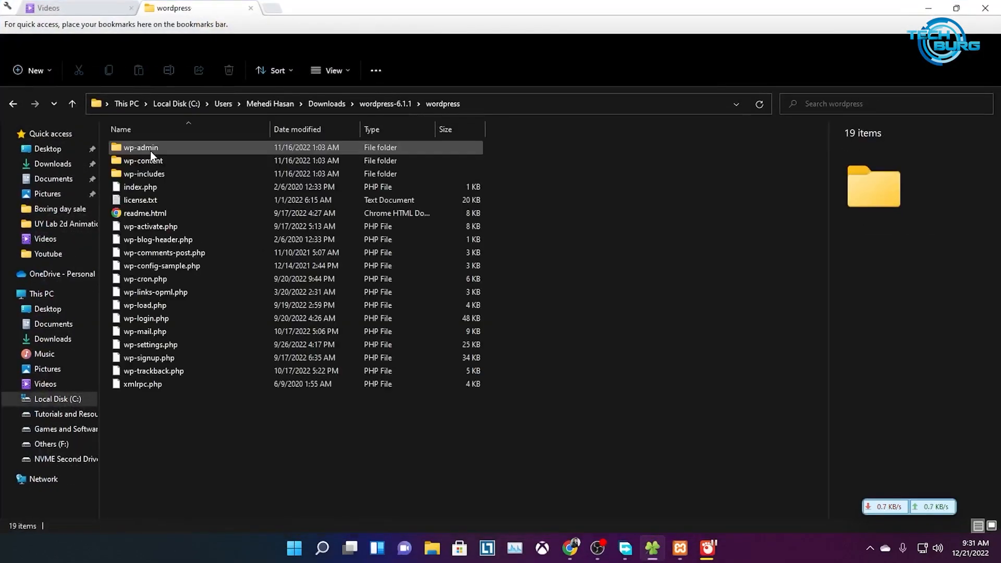
pyautogui.moveTo(157, 456); pyautogui.dragTo(167, 143)
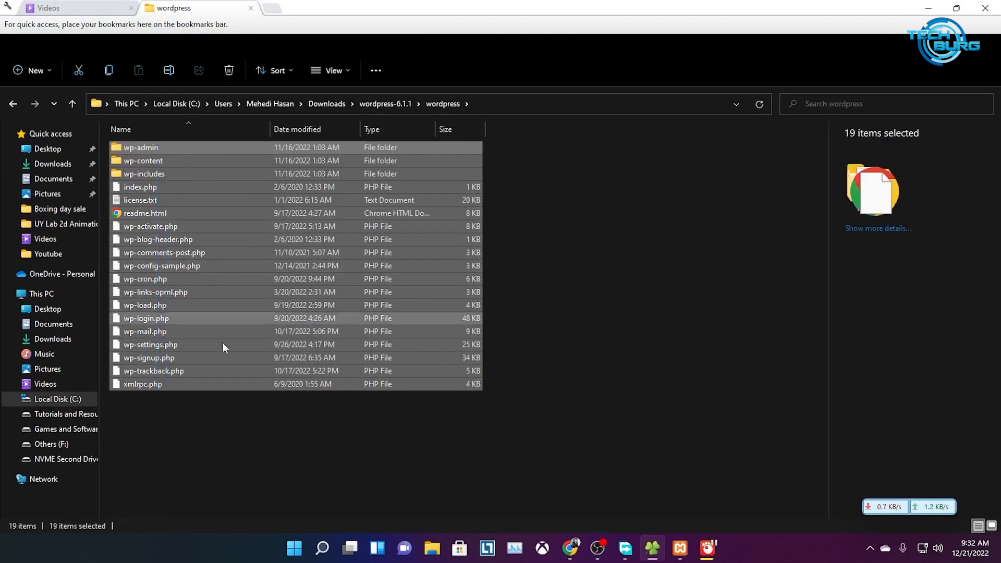
pyautogui.rightClick(278, 253)
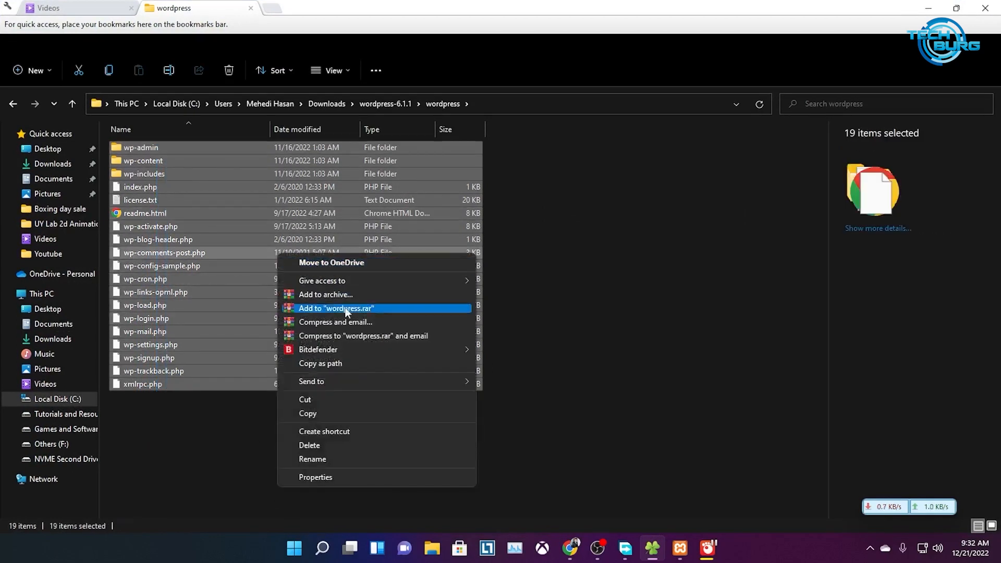
pyautogui.click(329, 401)
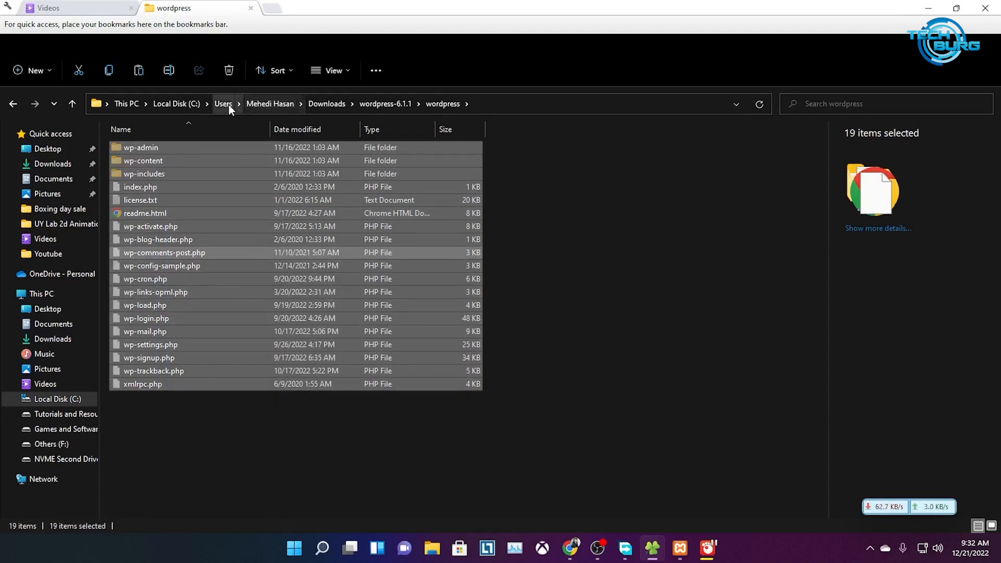
# Navigate to C:\xampp\htdocs via Local Disk (C:)
pyautogui.click(167, 104)
pyautogui.click(126, 103)
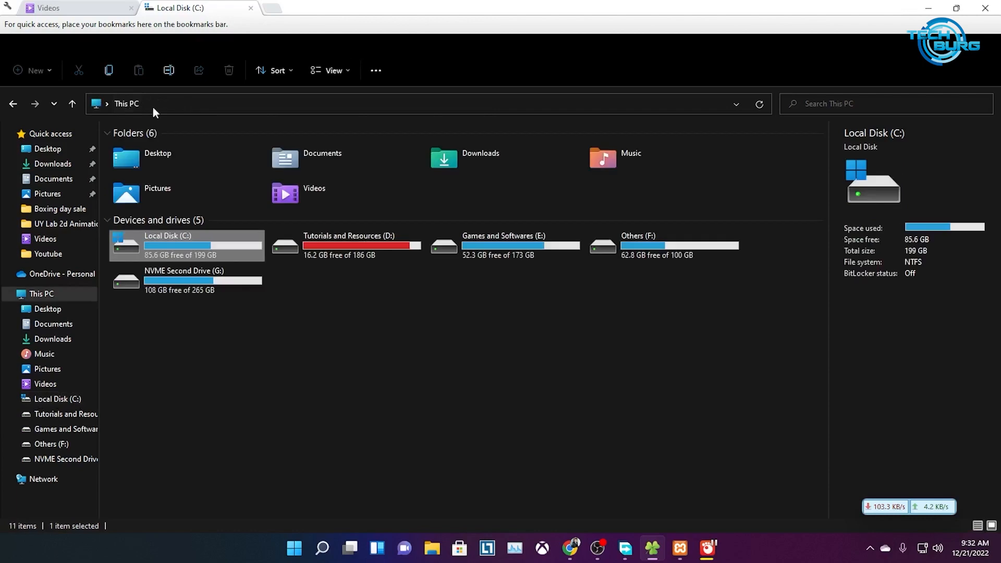
pyautogui.doubleClick(190, 246)
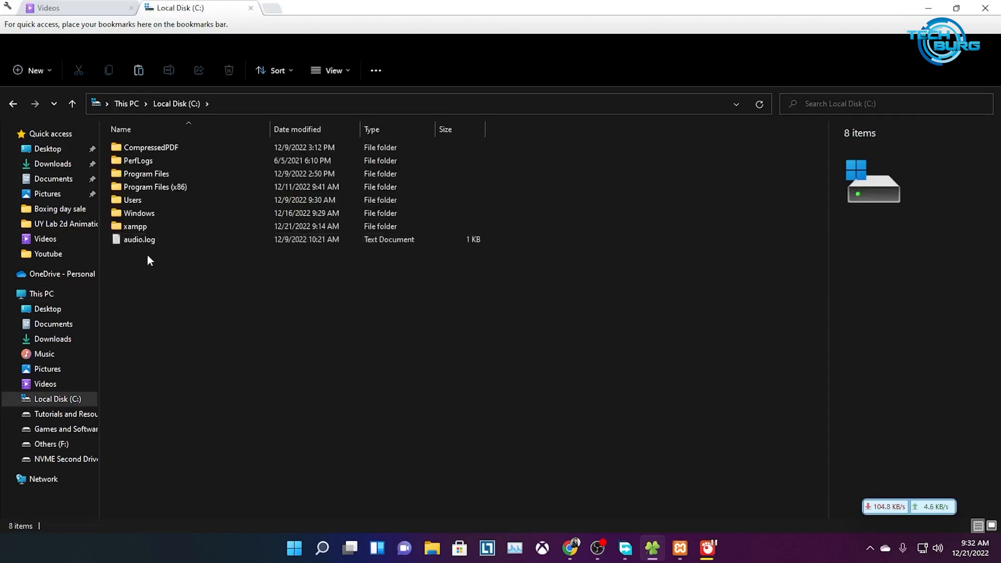
pyautogui.doubleClick(135, 229)
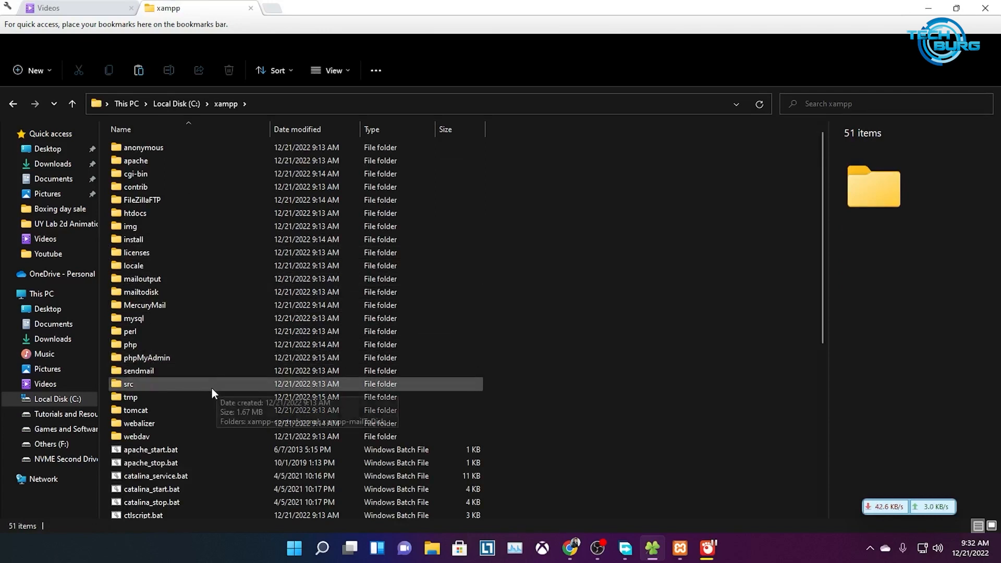
pyautogui.doubleClick(168, 212)
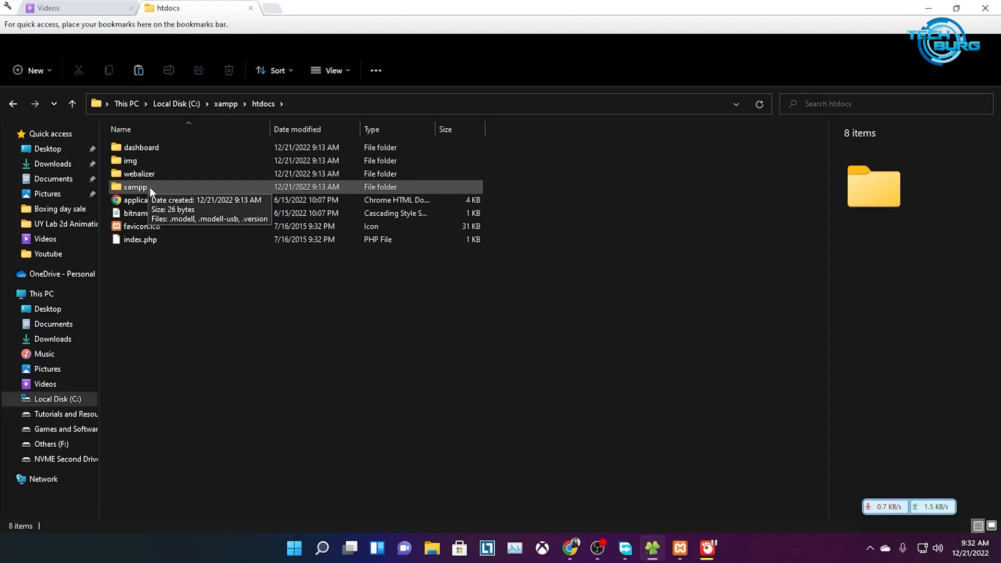
# Create a new folder named dbmehedi in htdocs
pyautogui.rightClick(189, 296)
pyautogui.moveTo(249, 427)
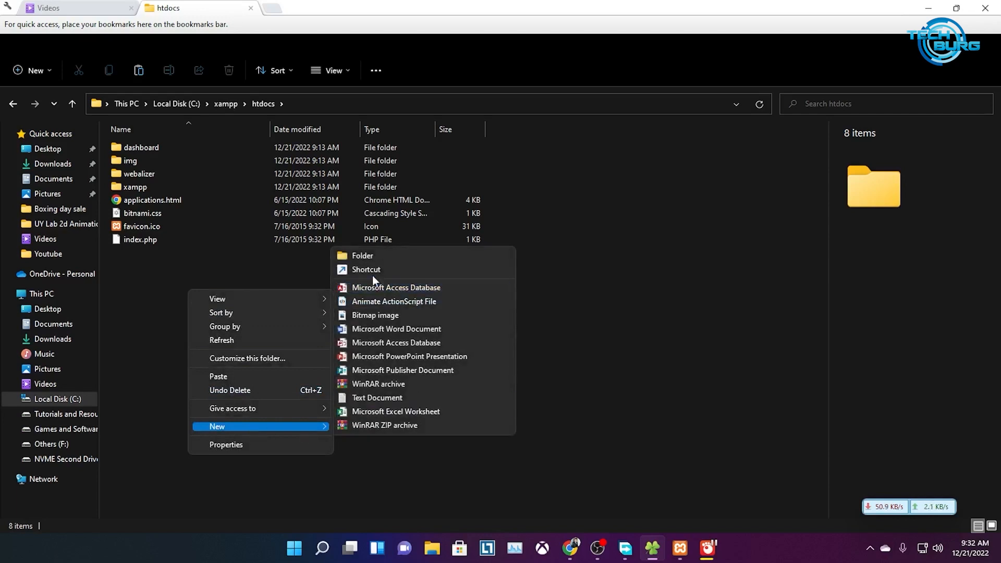
pyautogui.click(372, 257)
pyautogui.write('db')
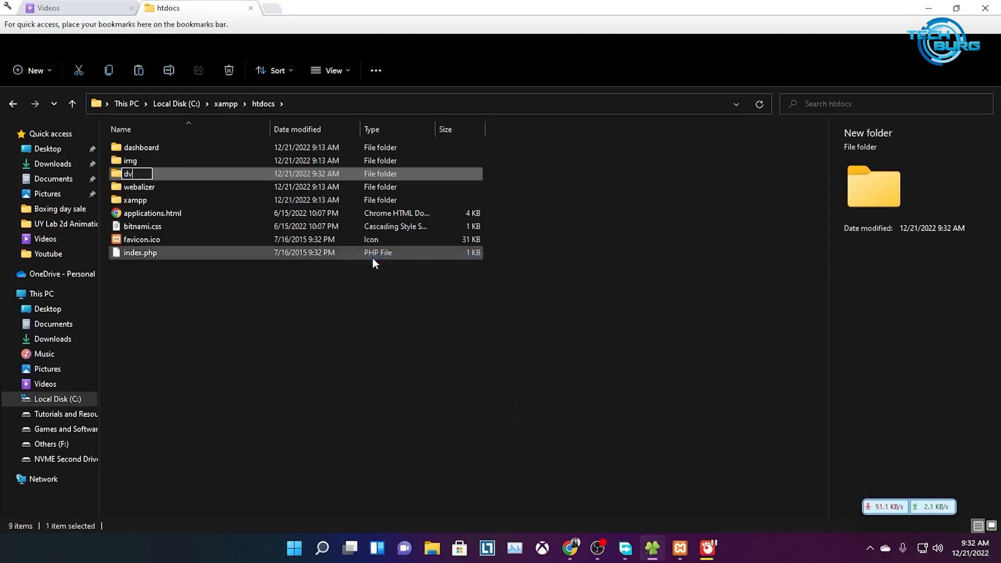
pyautogui.write('mehedi')
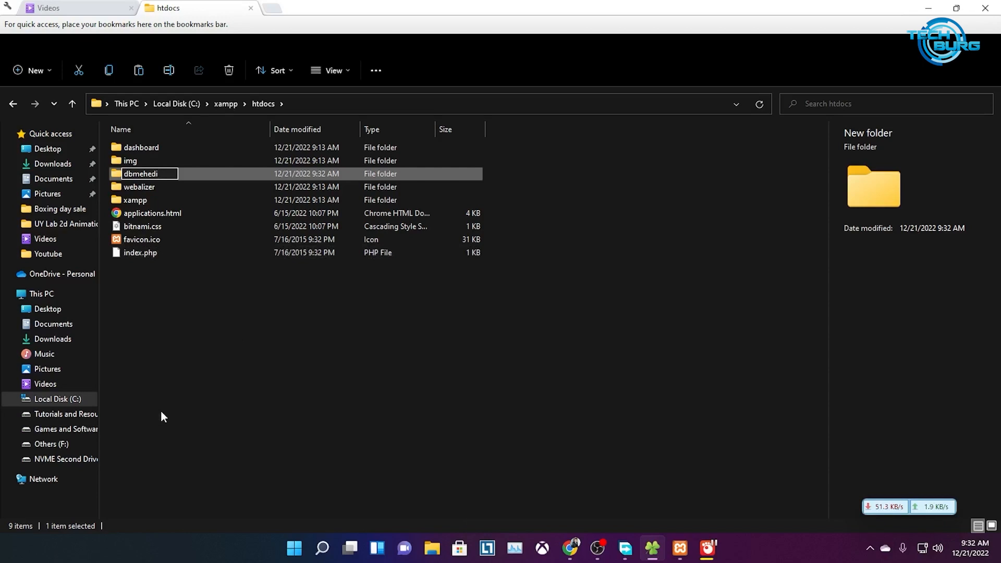
pyautogui.press('Return')
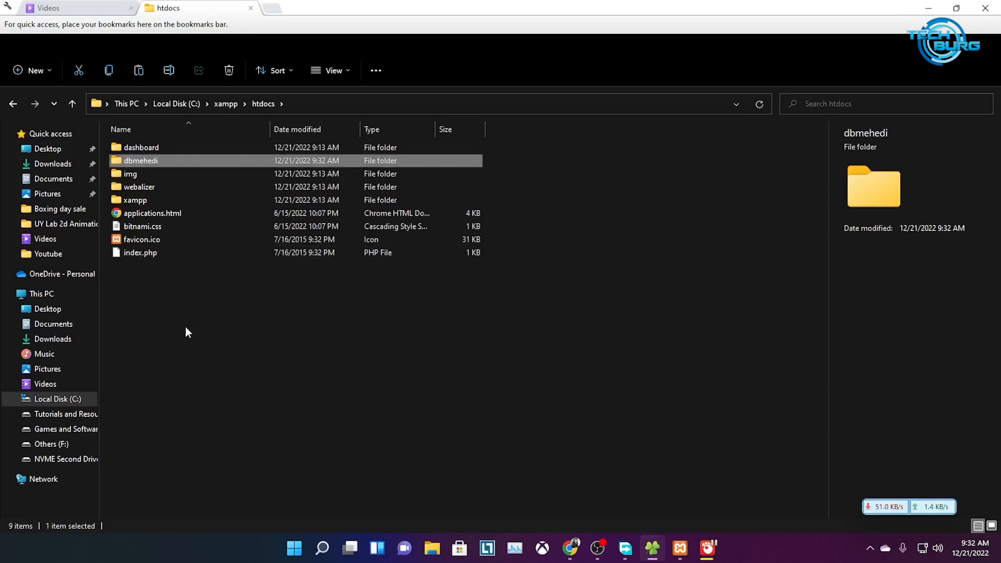
# Paste the WordPress files into the dbmehedi folder
pyautogui.doubleClick(155, 162)
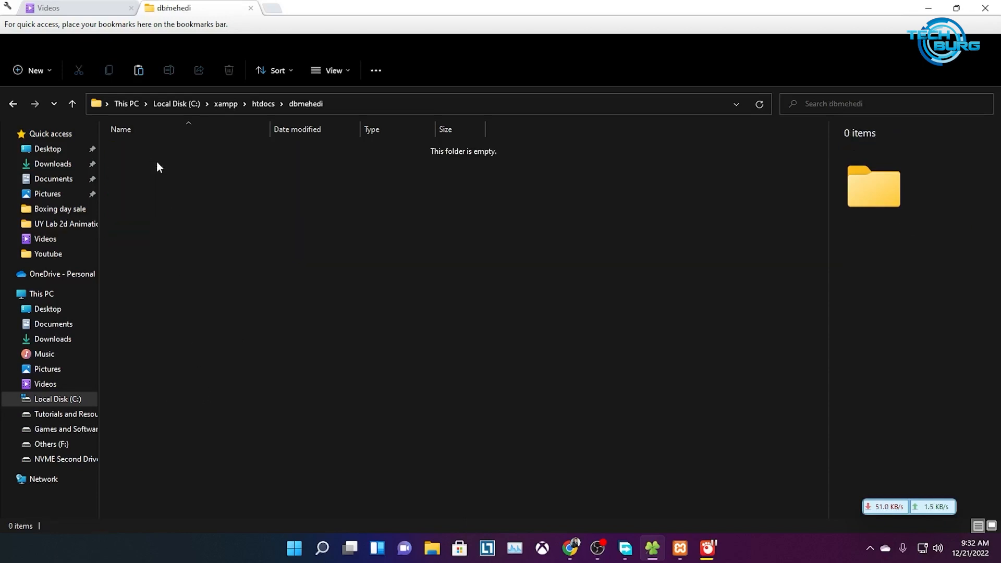
pyautogui.rightClick(276, 245)
pyautogui.click(318, 321)
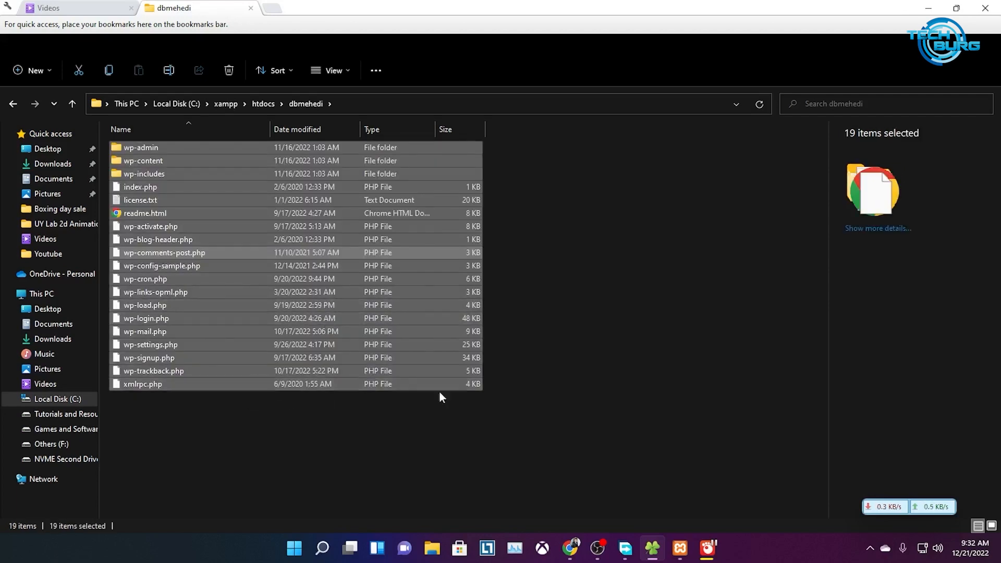
pyautogui.click(515, 399)
# Back in htdocs, copy the dbmehedi folder name and bring up the XAMPP Control Panel
pyautogui.click(266, 104)
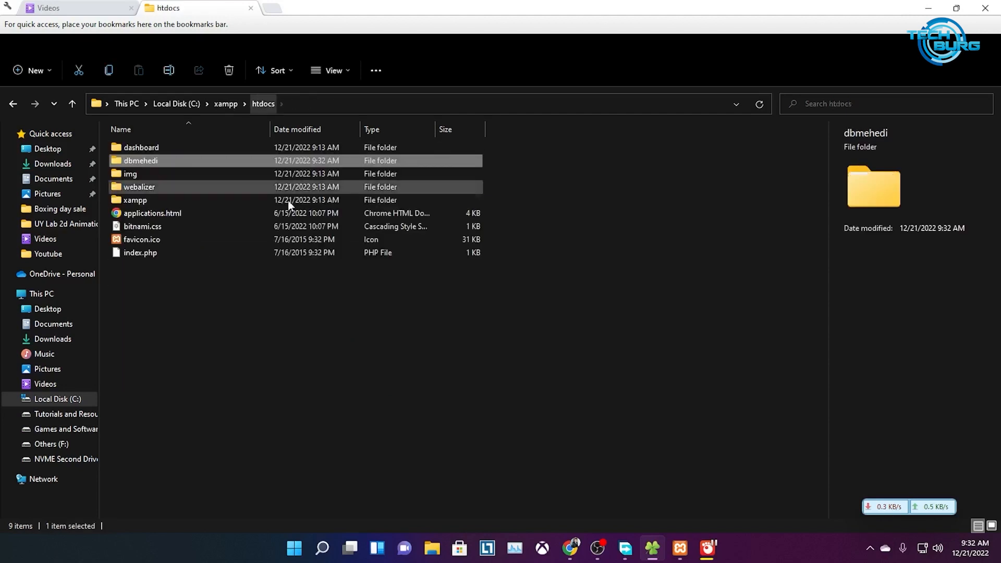
pyautogui.click(149, 319)
pyautogui.rightClick(143, 164)
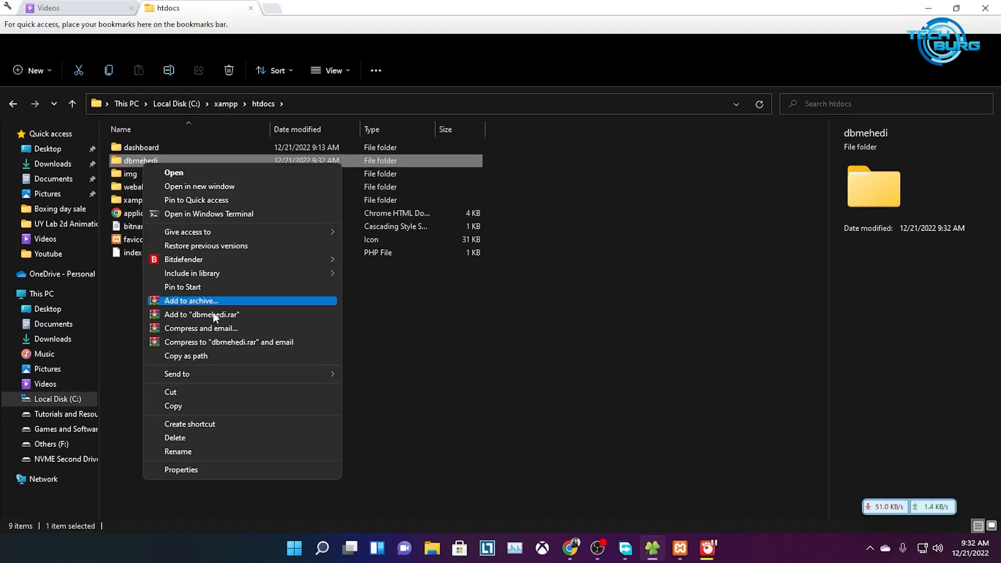
pyautogui.click(186, 452)
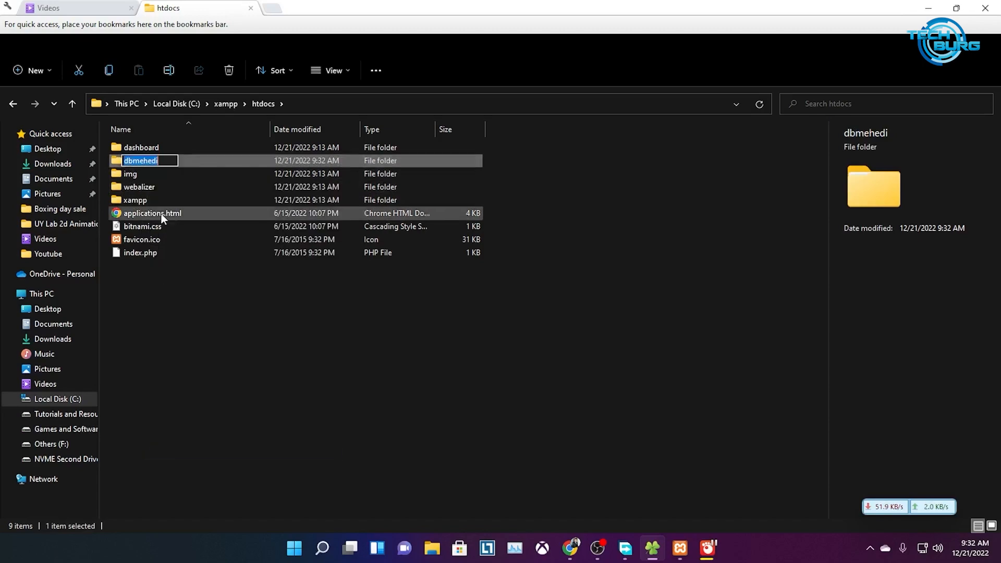
pyautogui.rightClick(147, 161)
pyautogui.click(187, 203)
pyautogui.click(373, 376)
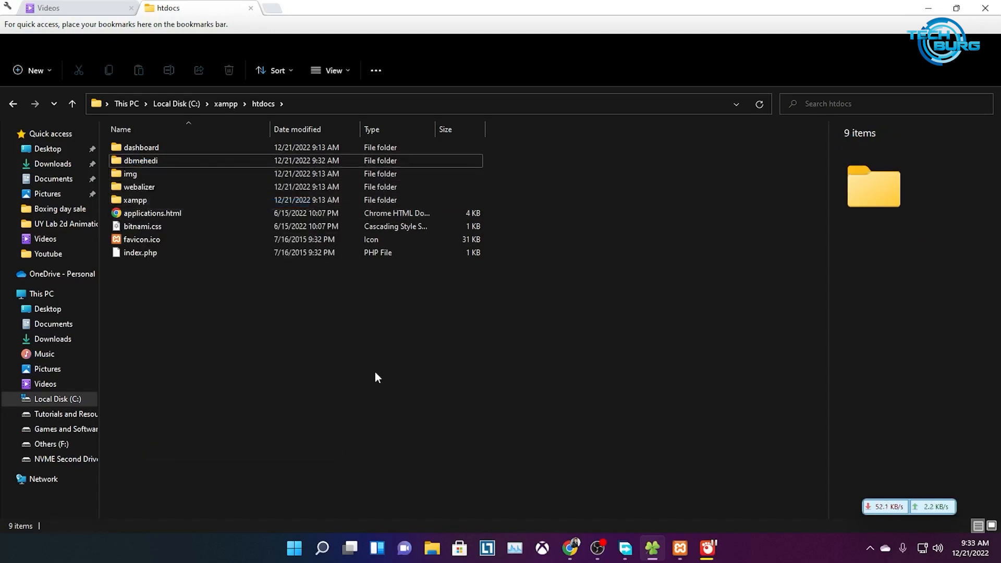
pyautogui.click(680, 549)
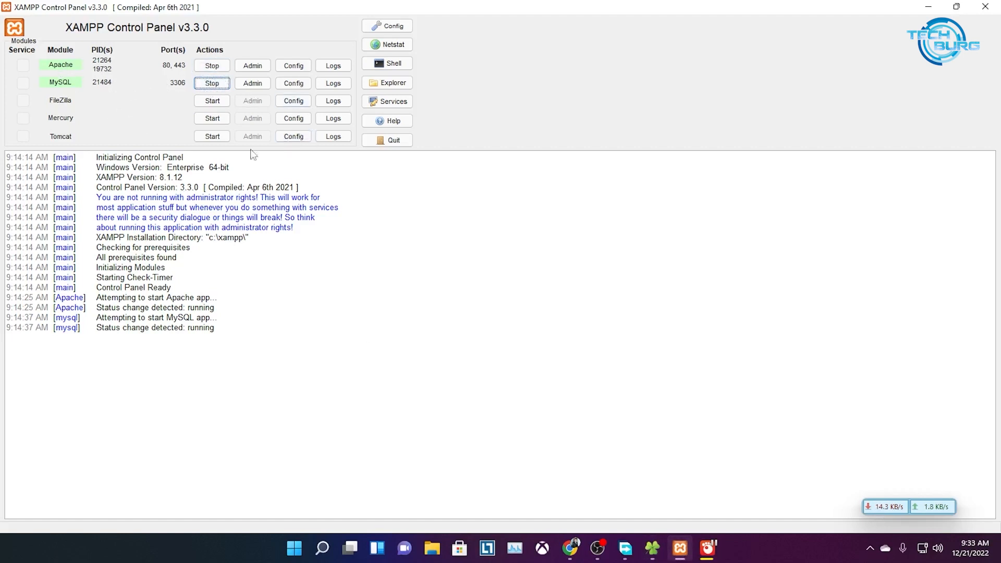
# Load localhost/dbmehedi in a new Chrome tab
pyautogui.click(929, 6)
pyautogui.click(570, 558)
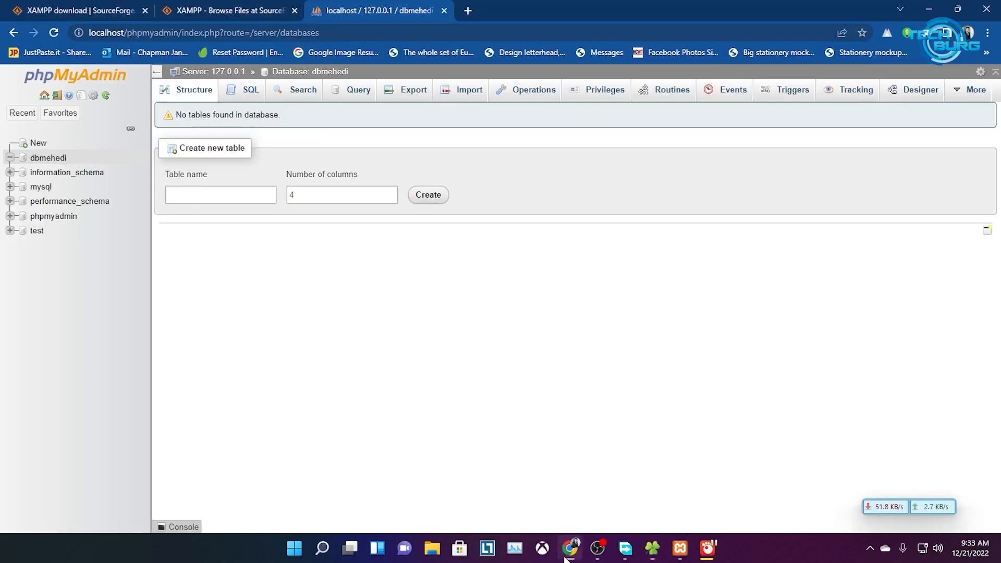
pyautogui.click(468, 11)
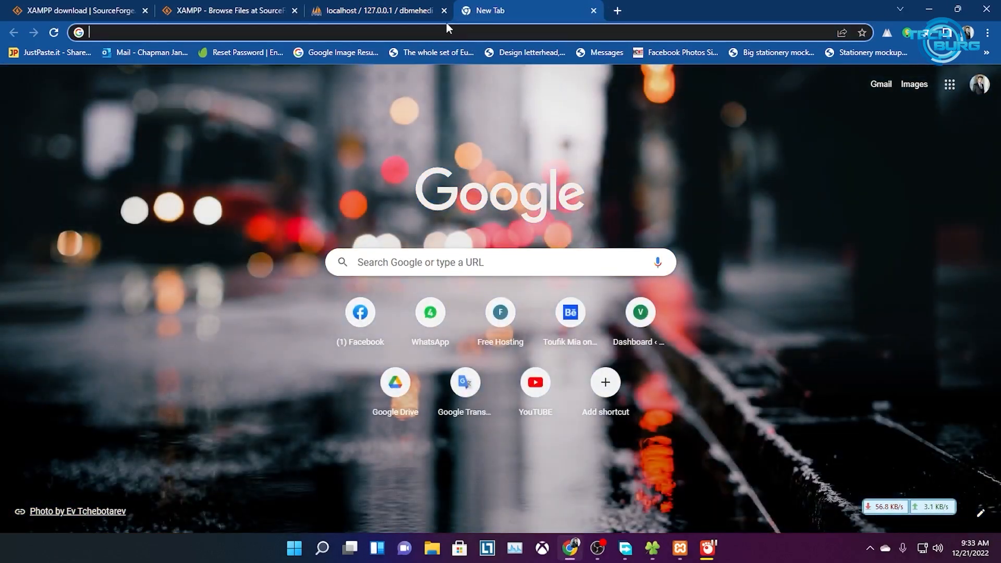
pyautogui.write('localhost/')
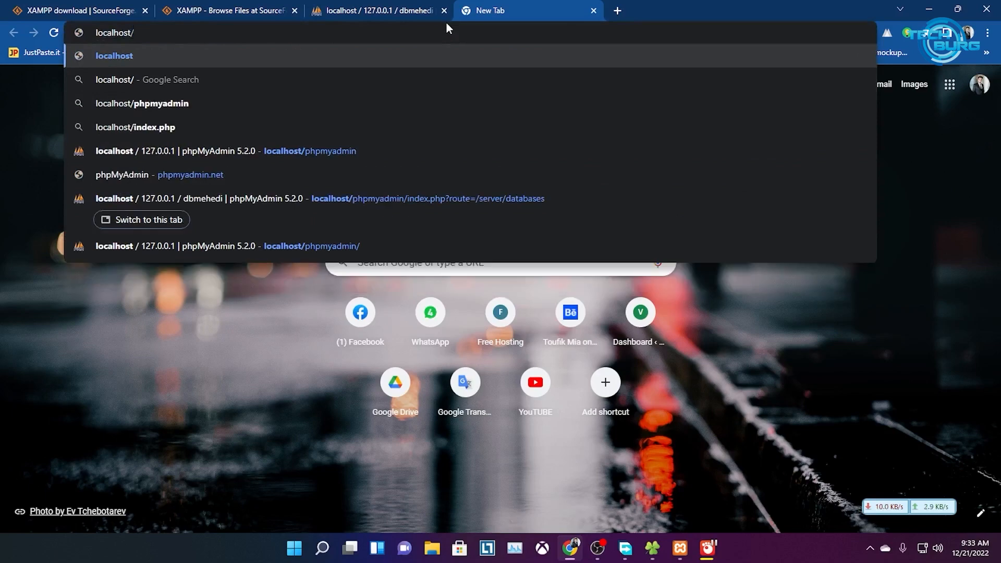
pyautogui.write('dbmehedi')
pyautogui.press('Return')
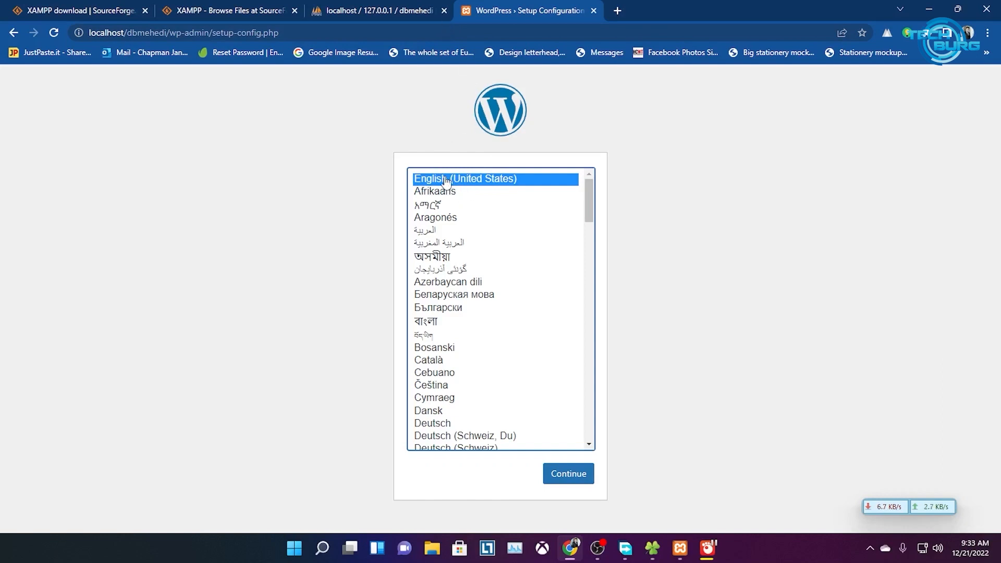
# Continue in English (United States), review the required database details, and proceed to the connection form
pyautogui.click(559, 476)
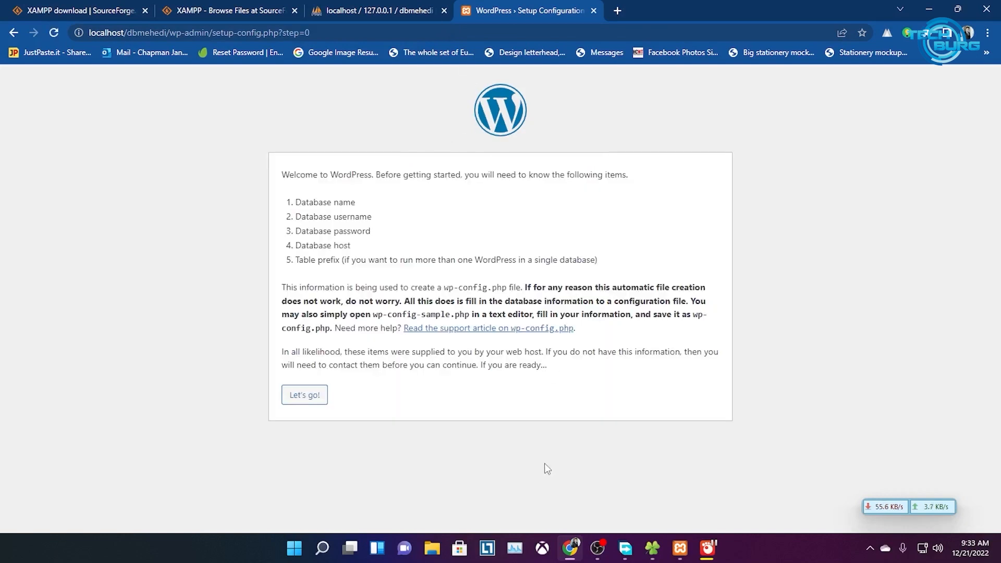
pyautogui.tripleClick(294, 204)
pyautogui.click(320, 217)
pyautogui.moveTo(291, 220); pyautogui.dragTo(415, 224)
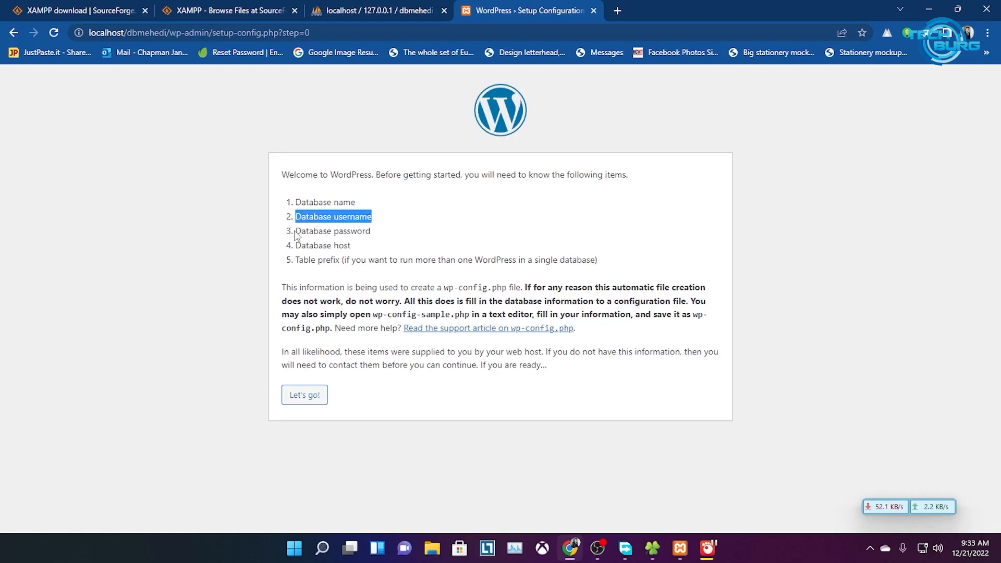
pyautogui.moveTo(295, 231); pyautogui.dragTo(408, 236)
pyautogui.moveTo(295, 249); pyautogui.dragTo(411, 246)
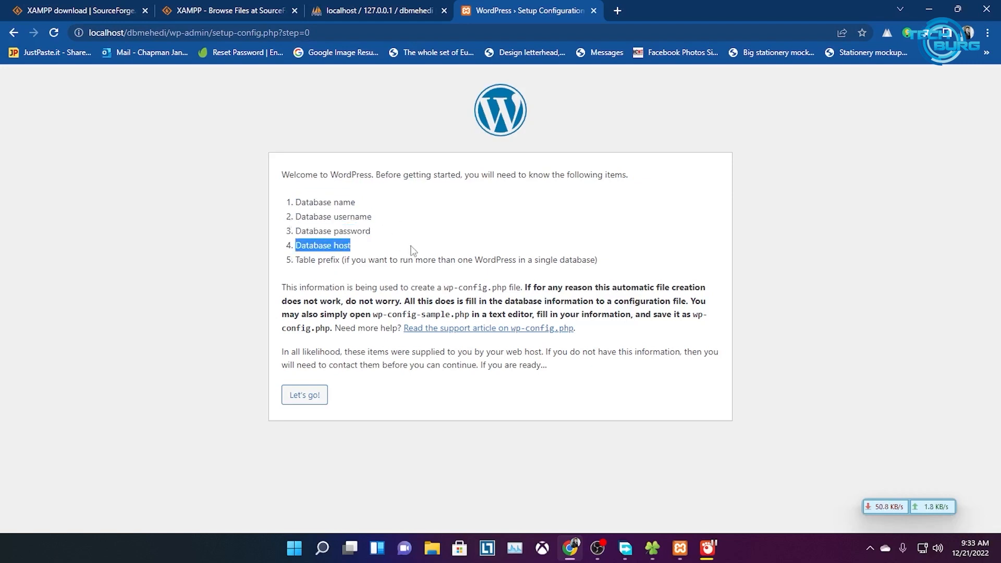
pyautogui.moveTo(296, 260); pyautogui.dragTo(605, 263)
pyautogui.click(459, 239)
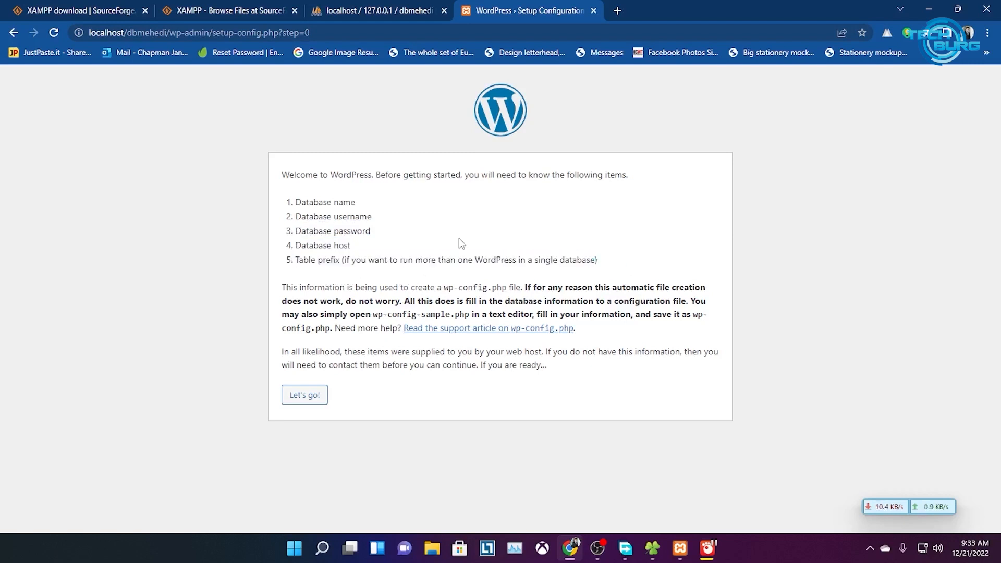
pyautogui.click(311, 399)
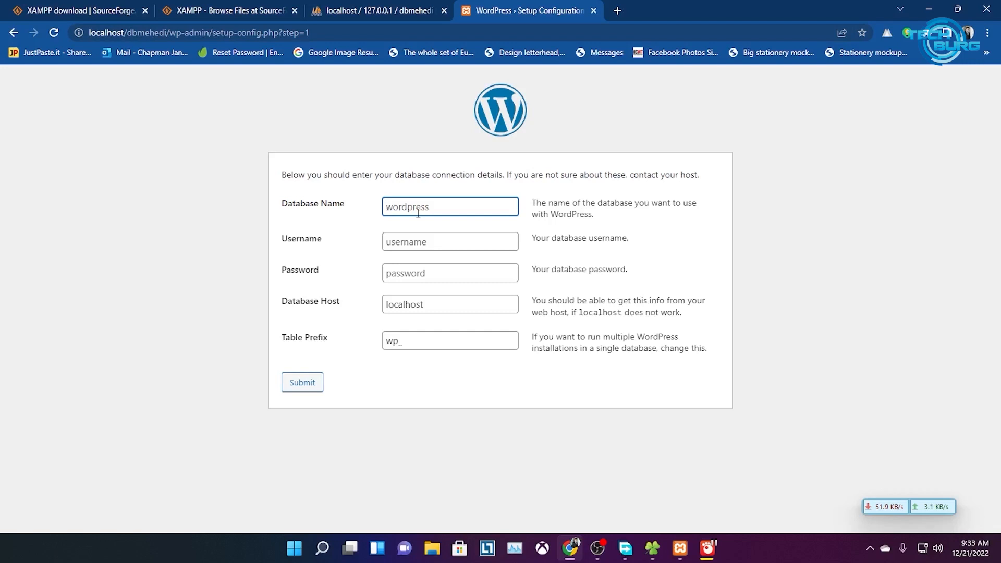
# Fill in database name dbmehedi and username admin, then submit the connection details
pyautogui.write('dv')
pyautogui.write('bmehedi')
pyautogui.click(676, 547)
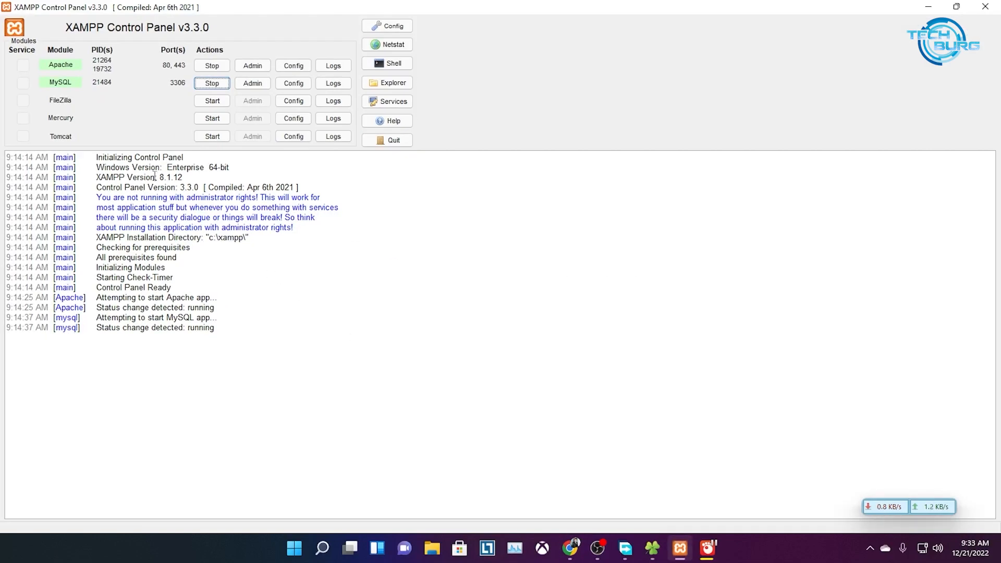
pyautogui.click(930, 9)
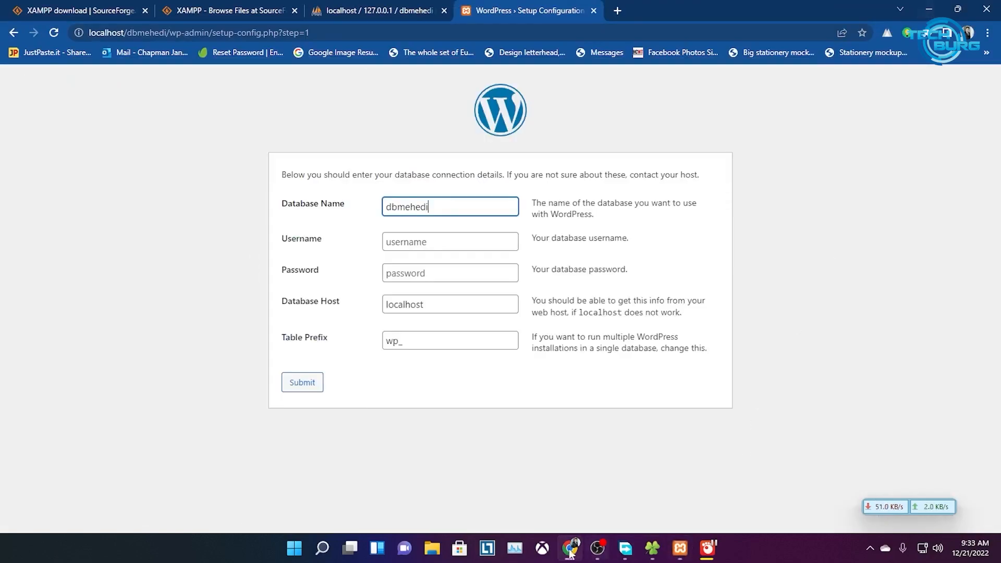
pyautogui.click(258, 11)
pyautogui.click(333, 10)
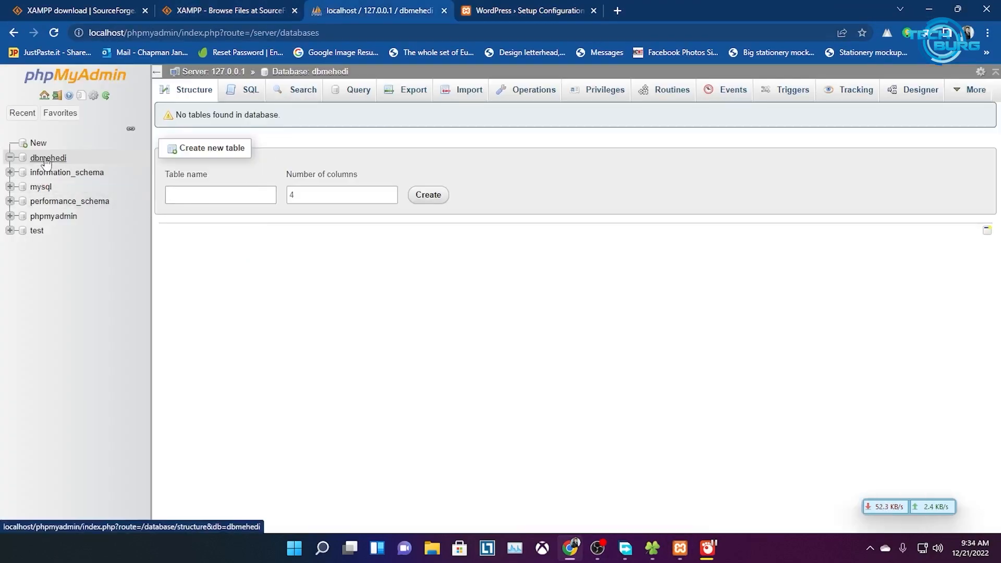
pyautogui.click(521, 11)
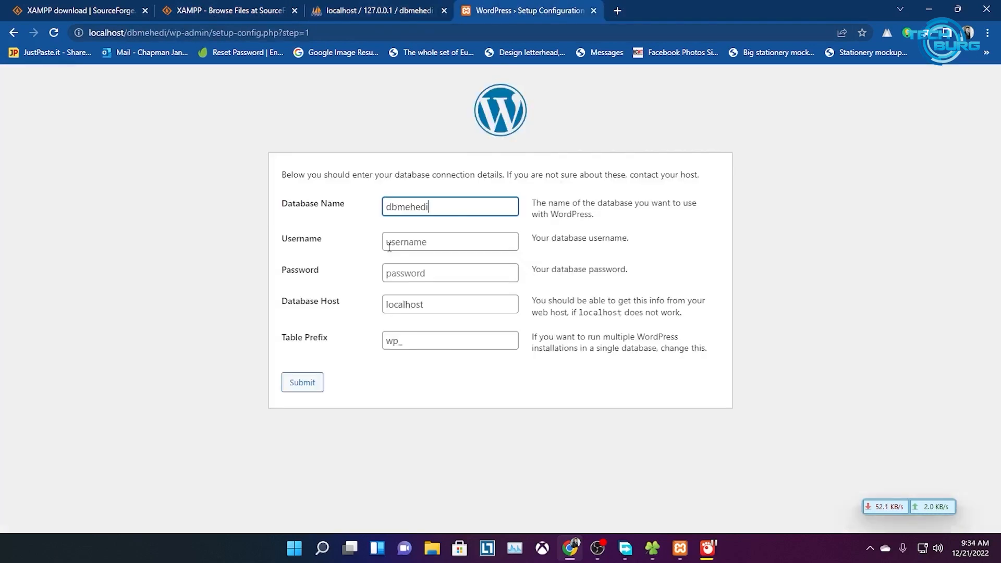
pyautogui.click(426, 240)
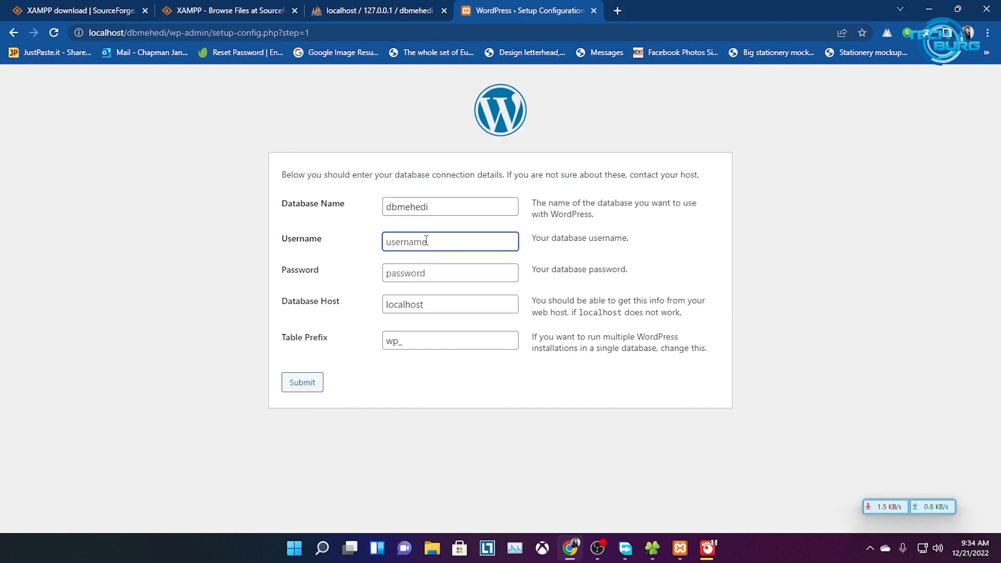
pyautogui.write('admin')
pyautogui.click(427, 342)
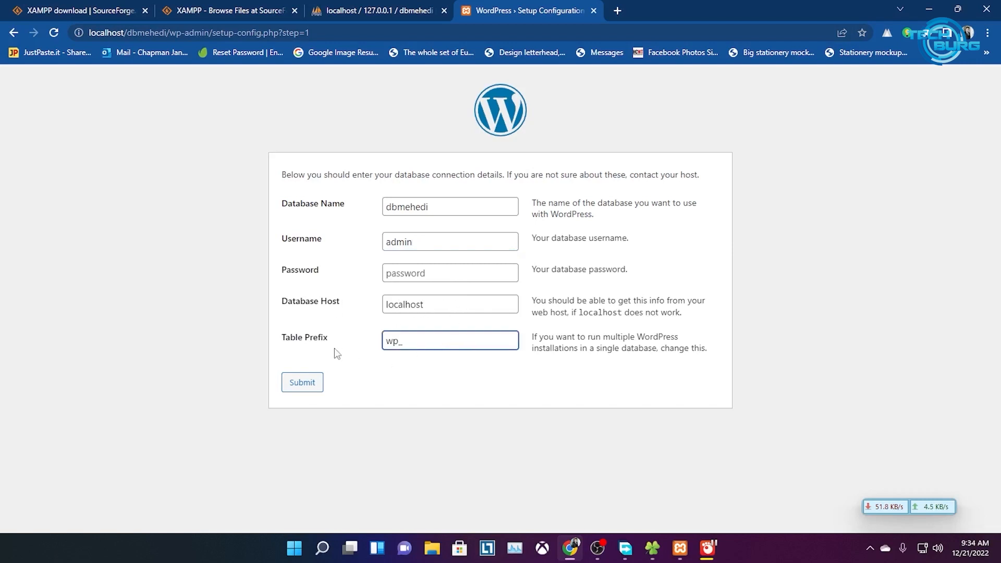
pyautogui.click(307, 389)
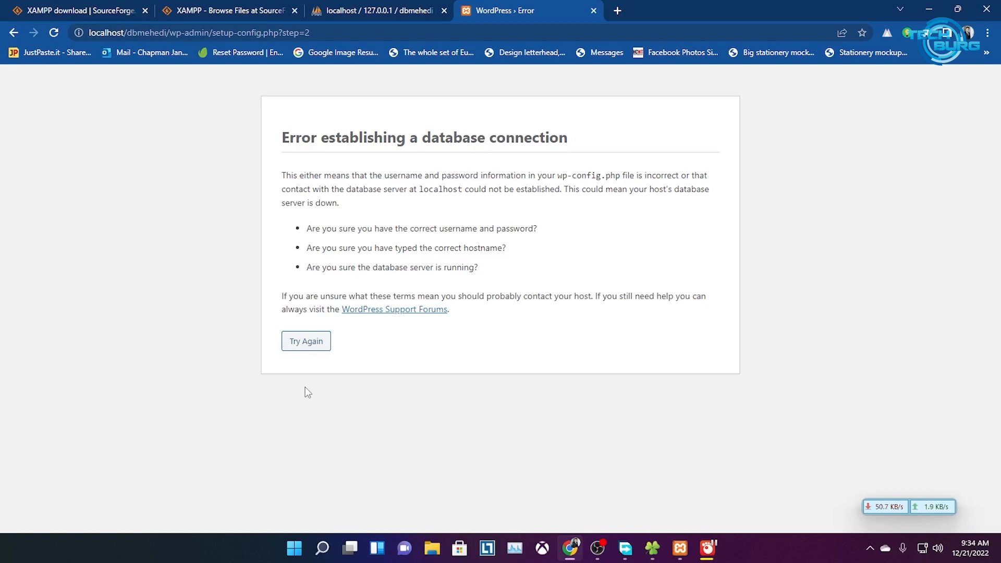
# Return to the database form and clear the database name and username fields
pyautogui.click(14, 32)
pyautogui.doubleClick(433, 244)
pyautogui.write('root')
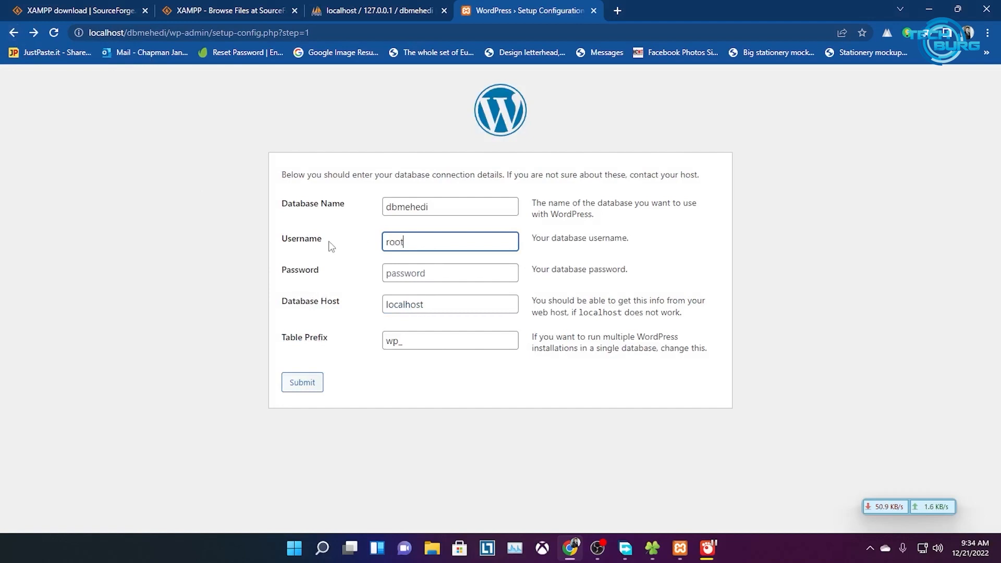
pyautogui.click(593, 412)
pyautogui.doubleClick(449, 204)
pyautogui.moveTo(403, 242); pyautogui.dragTo(361, 243)
pyautogui.press('BackSpace')
# Re-enter database name dbmehedi and username root, then submit the form
pyautogui.click(452, 385)
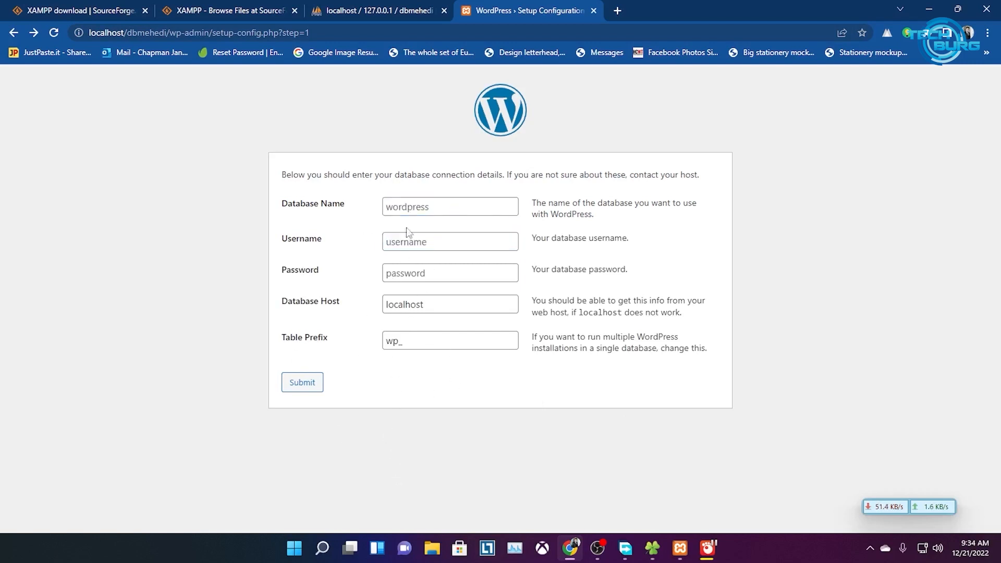
pyautogui.click(422, 205)
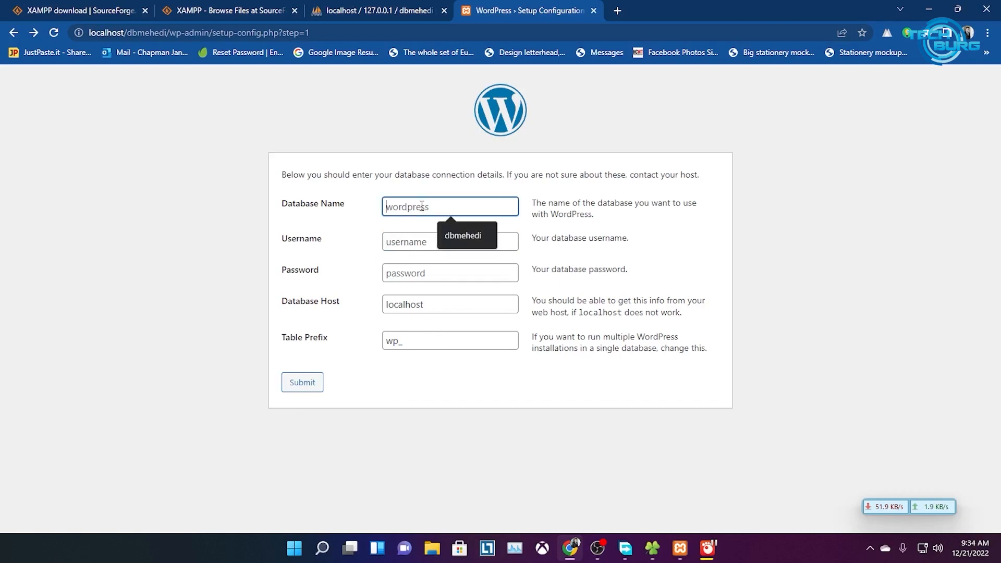
pyautogui.write('dbmehedi')
pyautogui.click(295, 215)
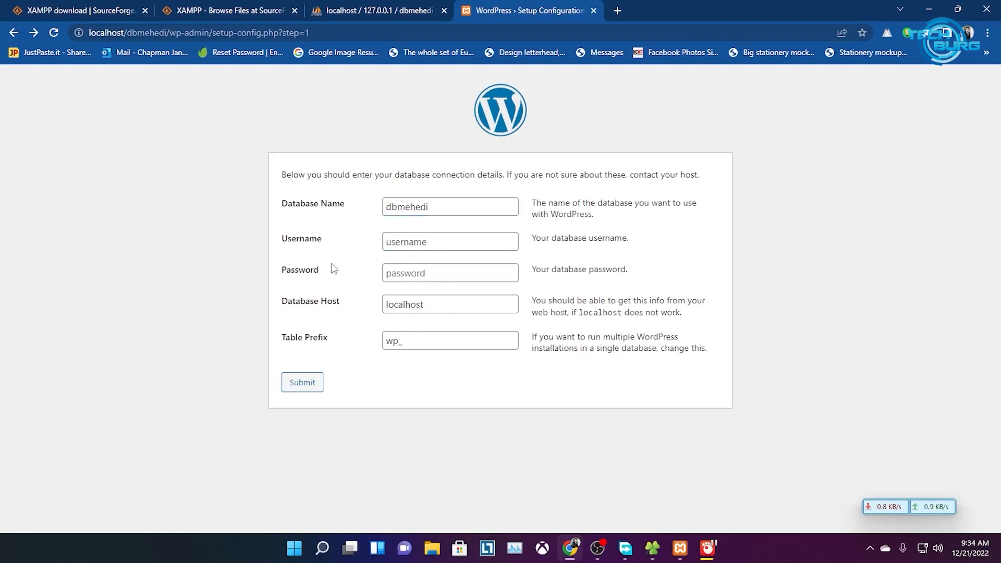
pyautogui.click(424, 243)
pyautogui.write('root')
pyautogui.click(299, 387)
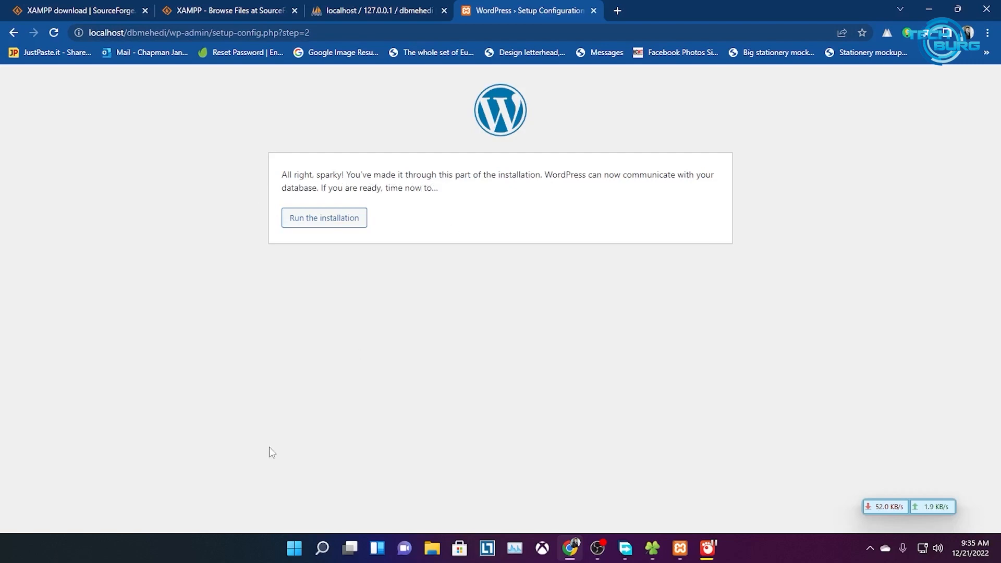
# Run the installation and enter Advert Reel as the site title
pyautogui.click(313, 220)
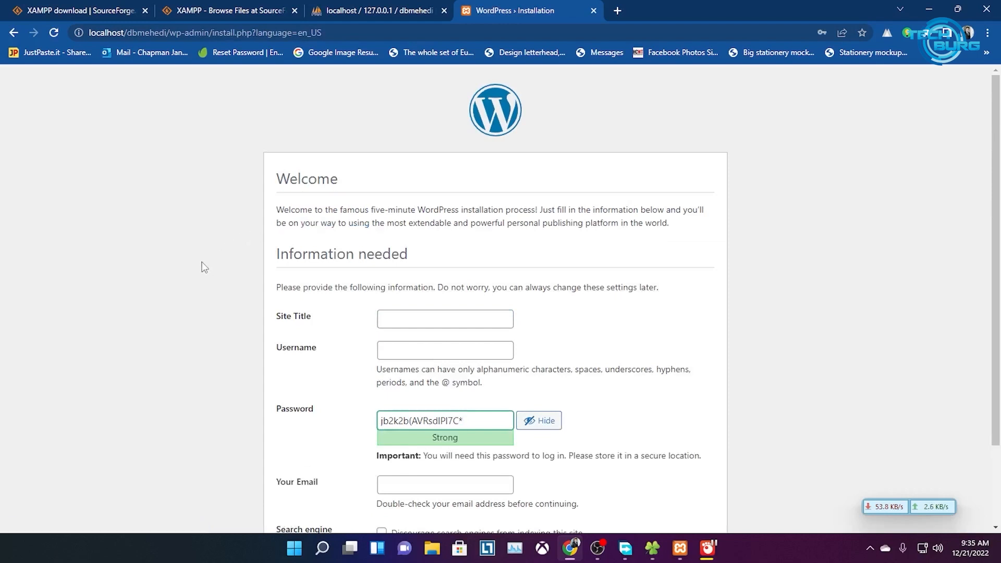
pyautogui.scroll(-1, 542, 298)
pyautogui.click(452, 256)
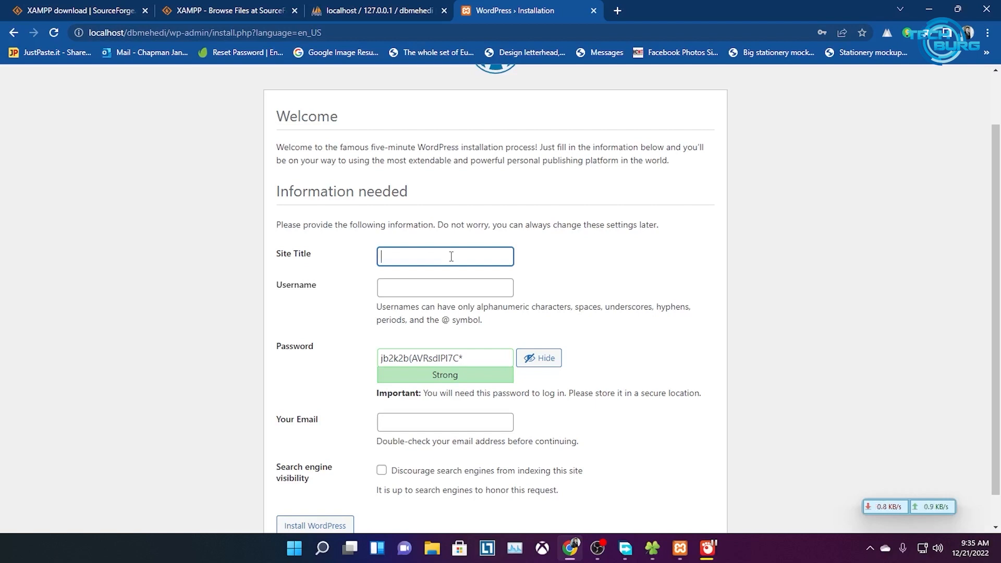
pyautogui.write('Db')
pyautogui.press('BackSpace')
pyautogui.press('BackSpace')
pyautogui.write('Advert Reel')
# Enter admin as the username
pyautogui.click(441, 289)
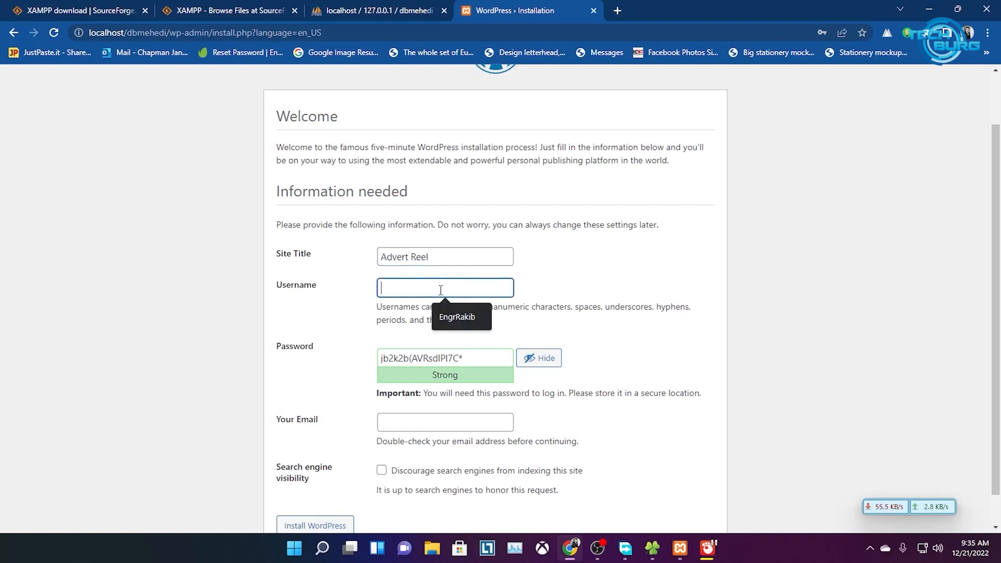
pyautogui.write('e')
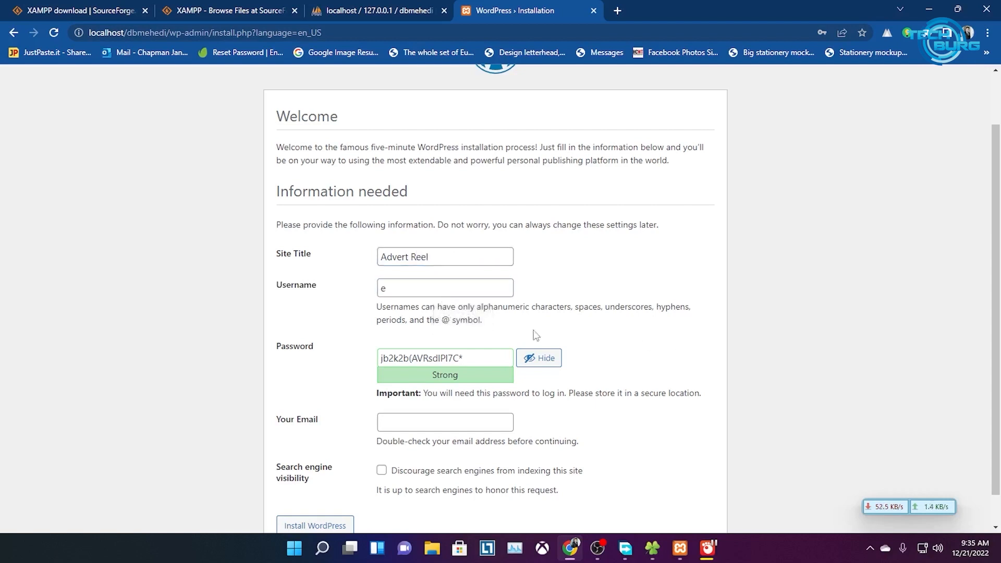
pyautogui.moveTo(398, 290); pyautogui.dragTo(378, 288)
pyautogui.write('e')
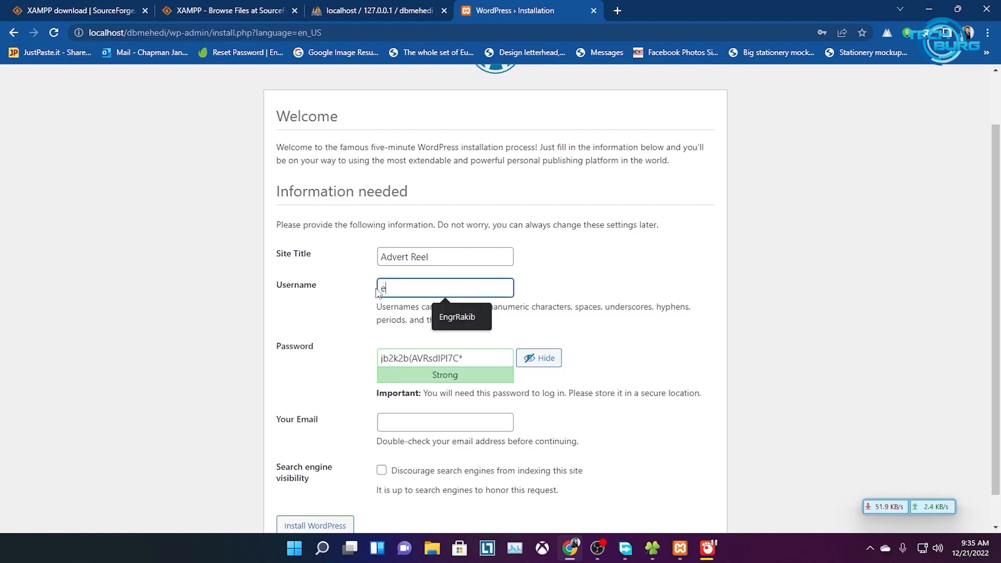
pyautogui.write('n')
pyautogui.press('BackSpace')
pyautogui.press('BackSpace')
pyautogui.write('admin')
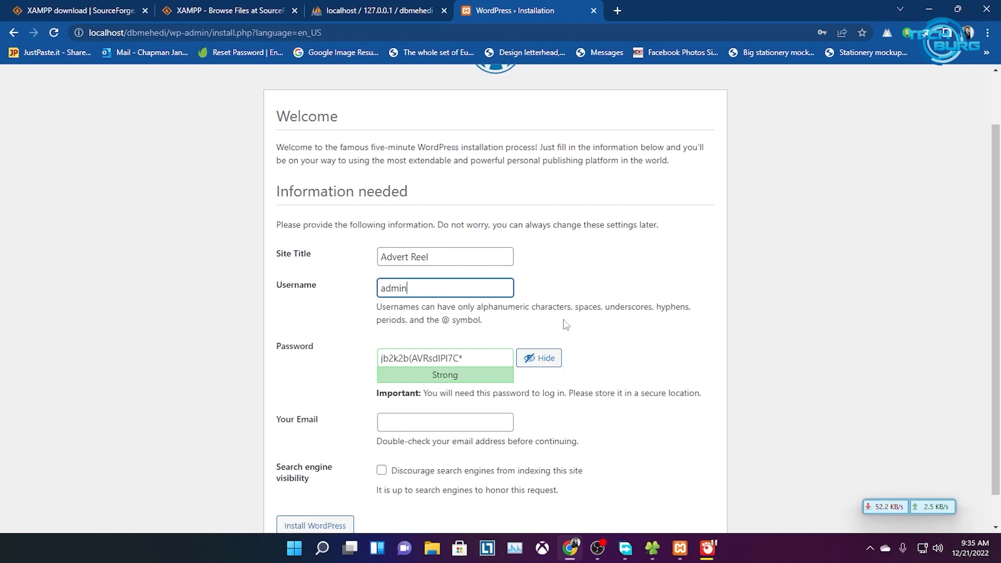
pyautogui.click(615, 324)
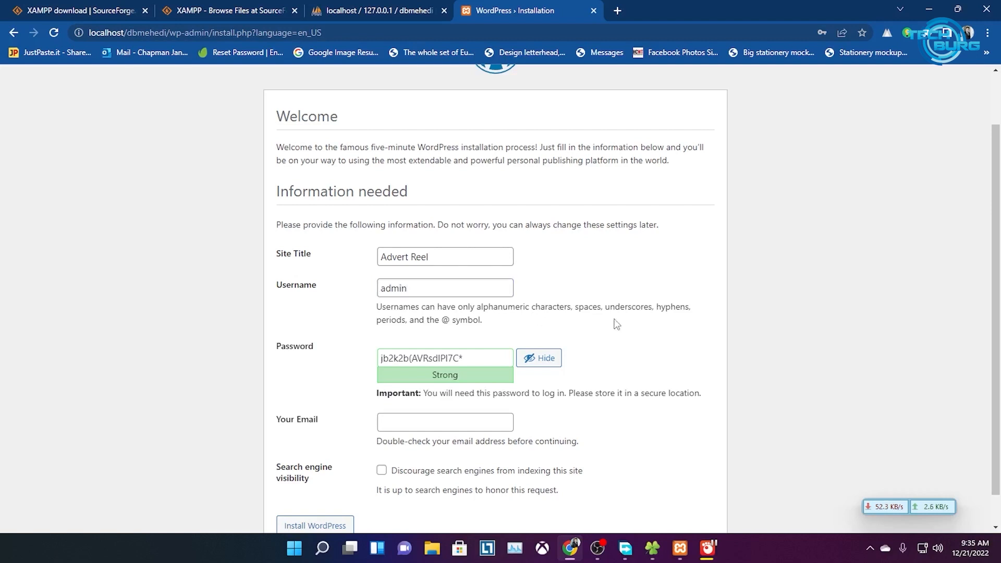
pyautogui.scroll(-1, 632, 317)
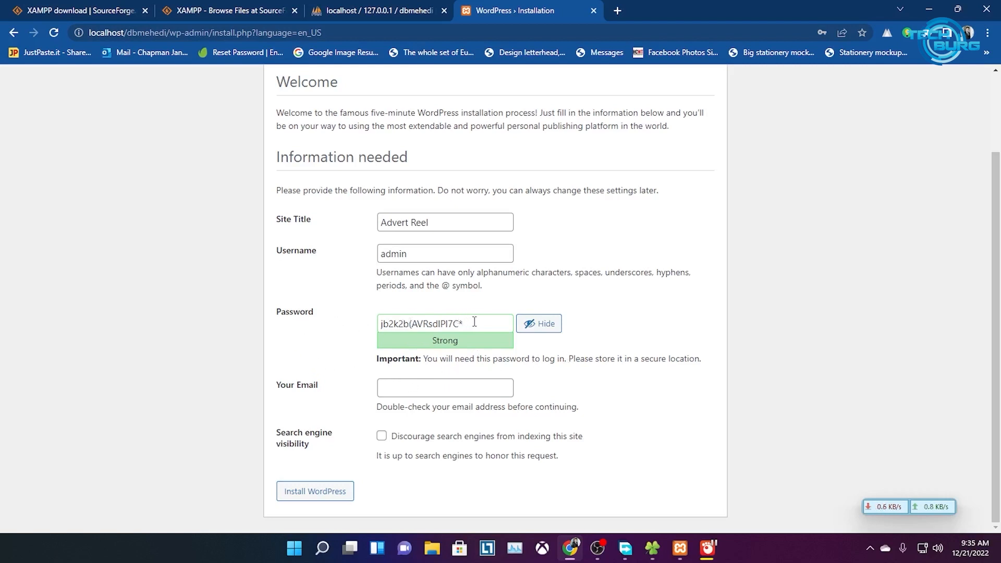
# Replace the generated password with a custom one and confirm use of a weak password
pyautogui.moveTo(472, 322); pyautogui.dragTo(333, 326)
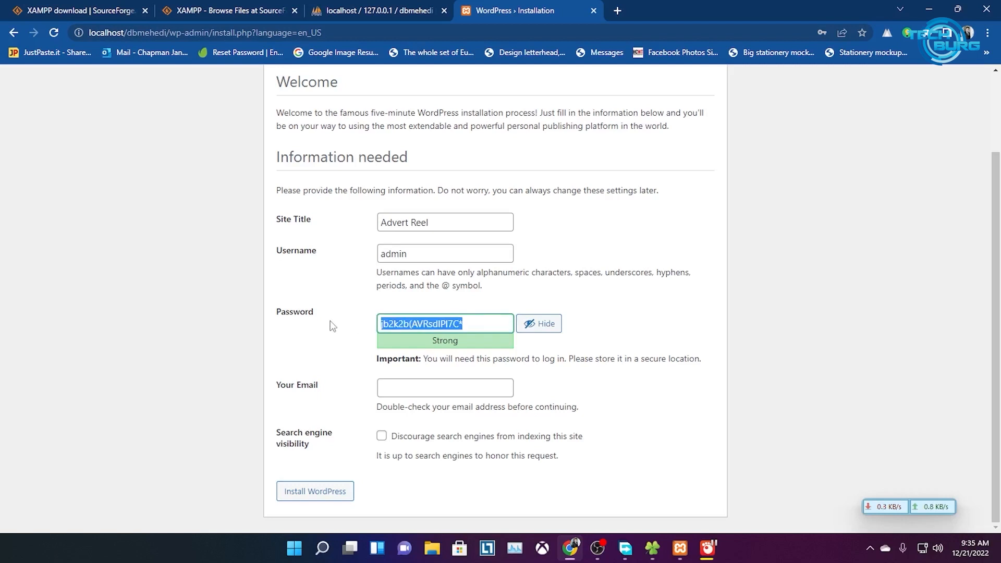
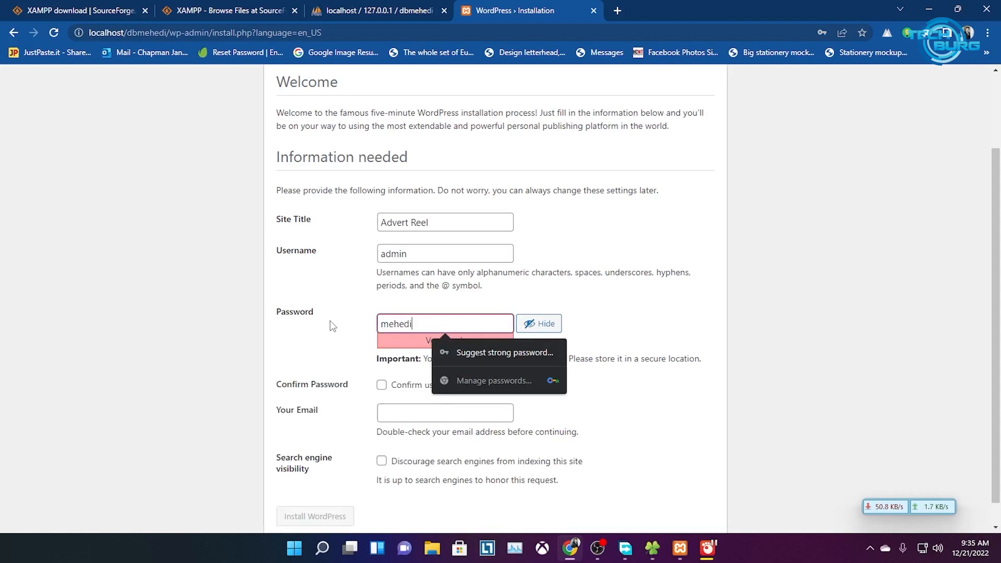
pyautogui.click(604, 345)
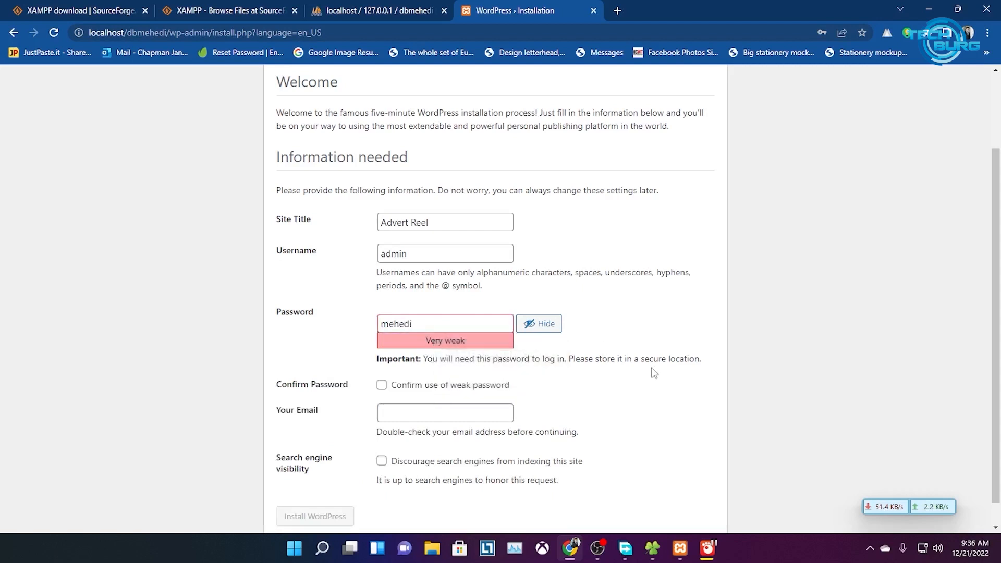
pyautogui.scroll(-1, 633, 369)
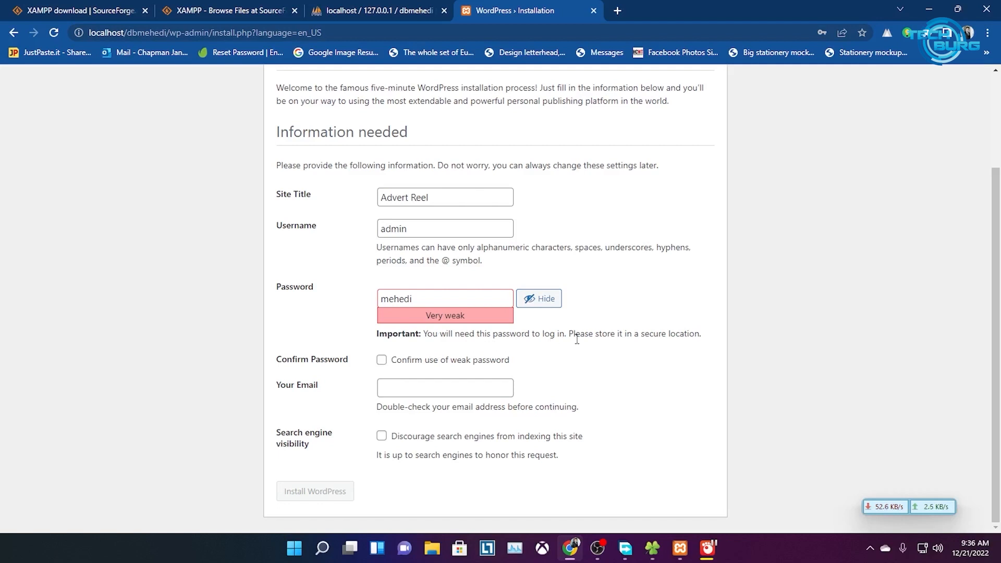
pyautogui.click(385, 361)
# Enter the admin e-mail address, discourage search engine indexing, and install WordPress
pyautogui.click(412, 388)
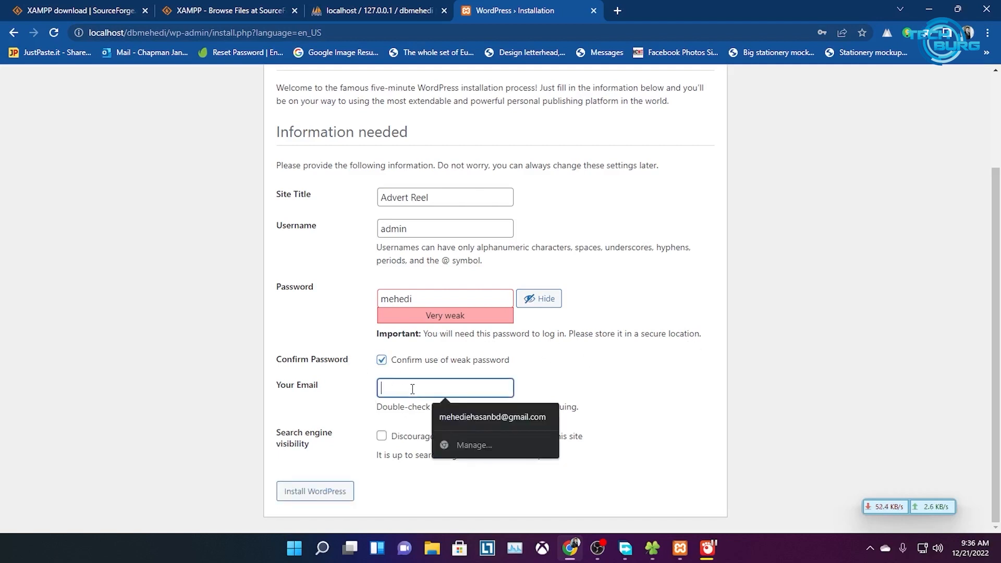
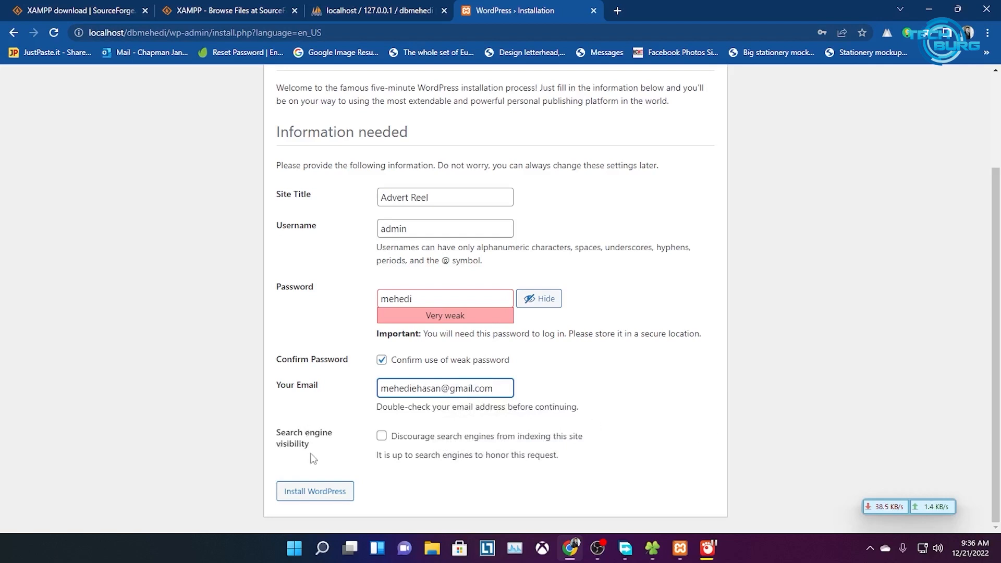
pyautogui.click(381, 439)
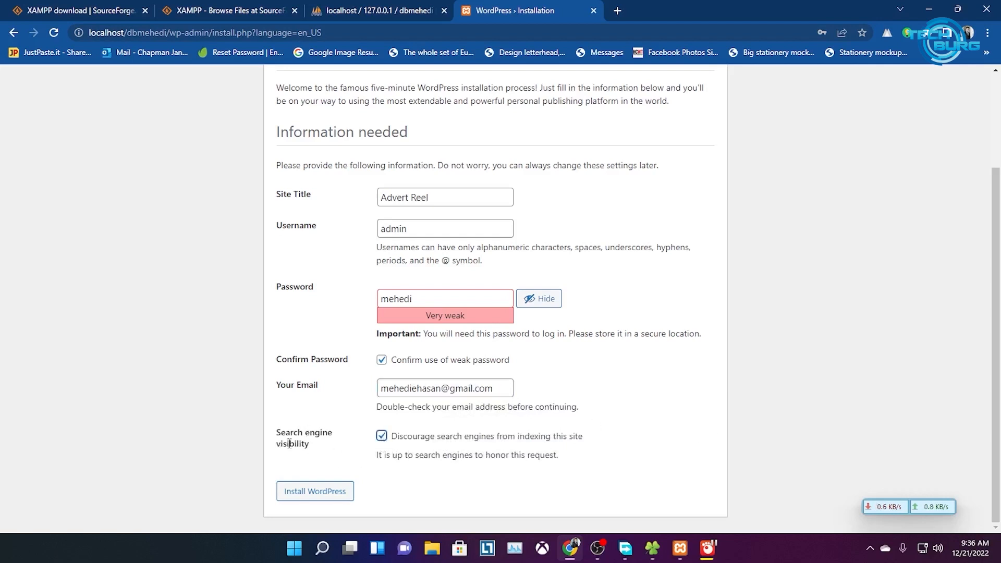
pyautogui.click(328, 498)
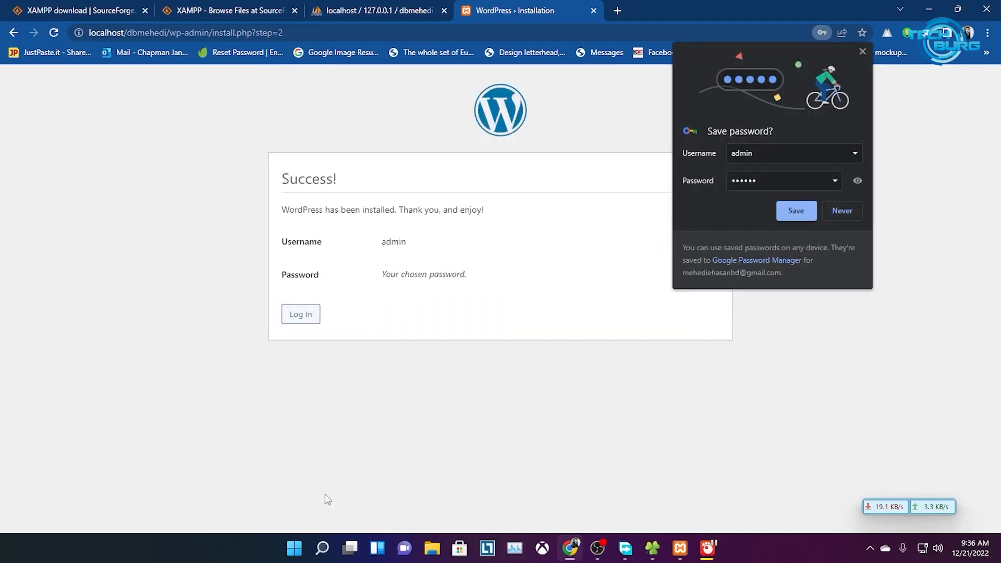
# Save the login in Chrome, then log in as admin with Remember Me ticked
pyautogui.click(798, 214)
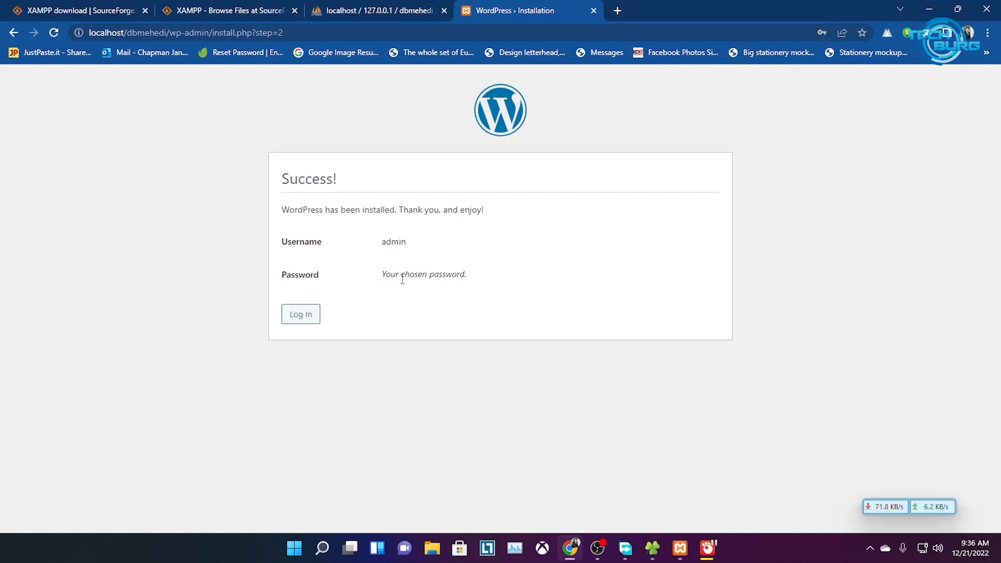
pyautogui.click(301, 315)
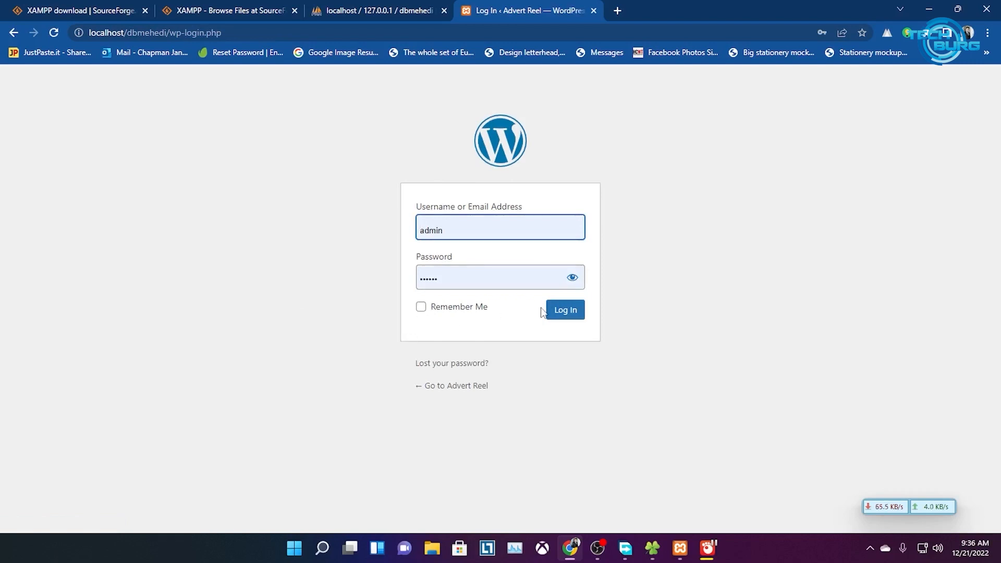
pyautogui.click(445, 313)
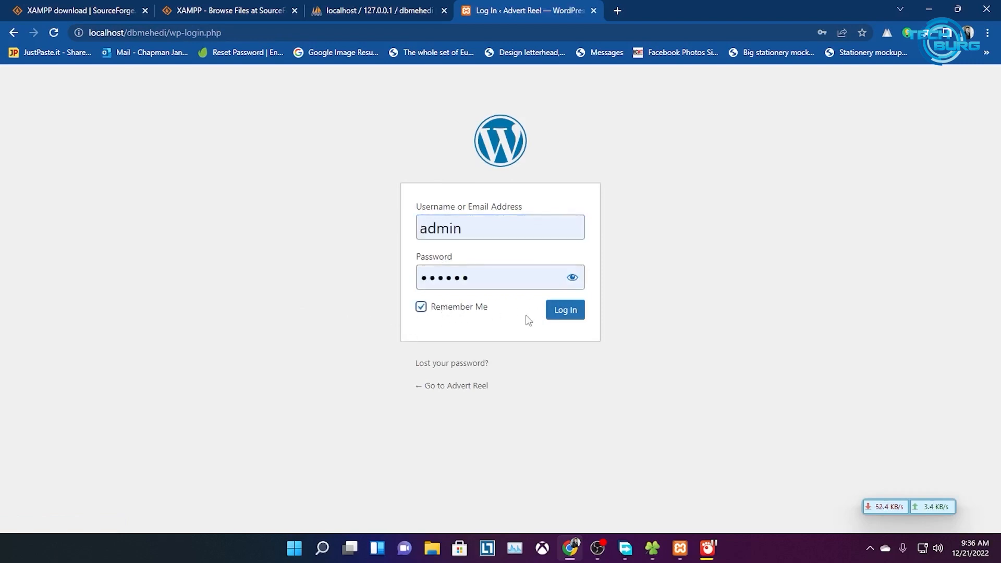
pyautogui.click(567, 314)
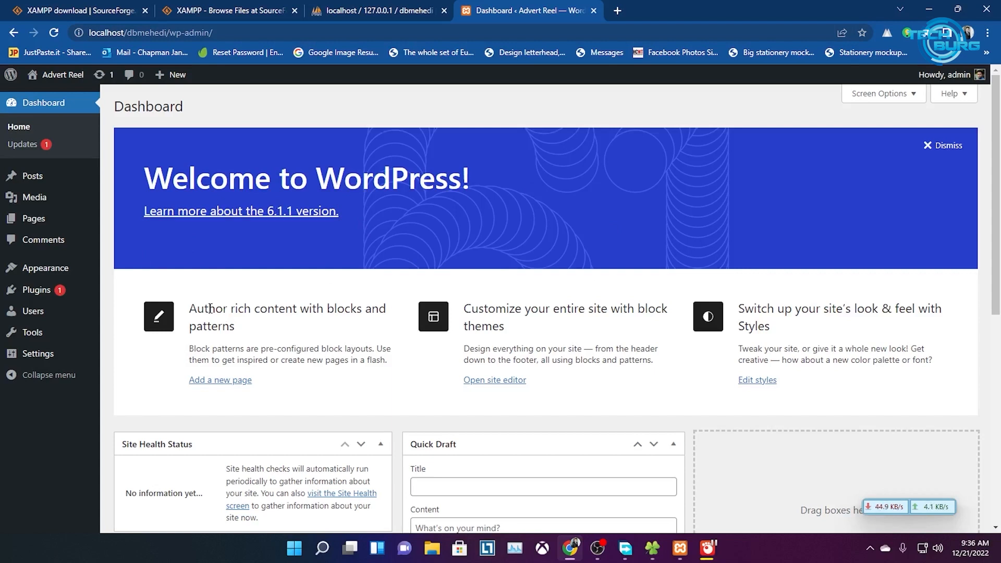
# Open the Advert Reel site in a new tab and look over its front page
pyautogui.rightClick(60, 77)
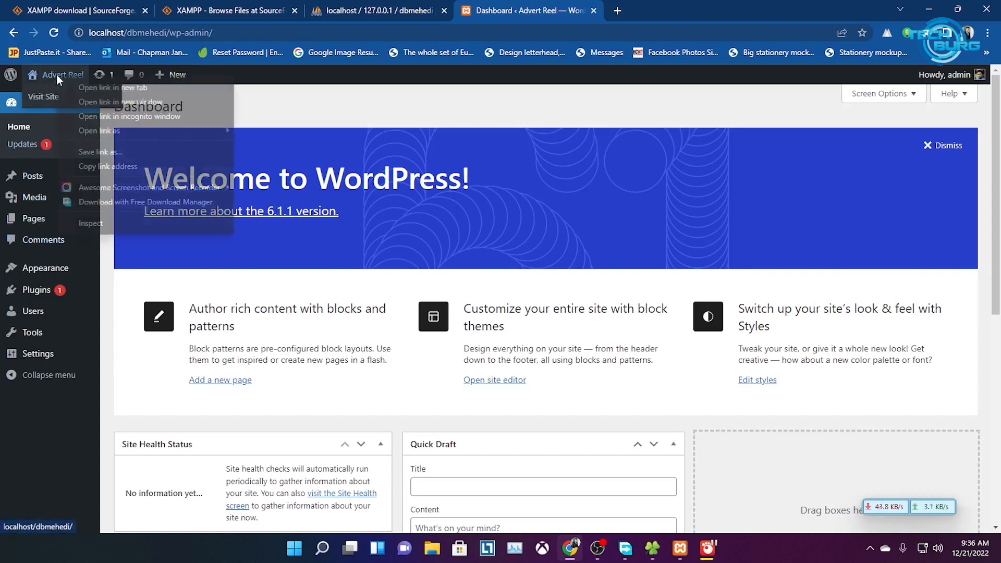
pyautogui.click(74, 87)
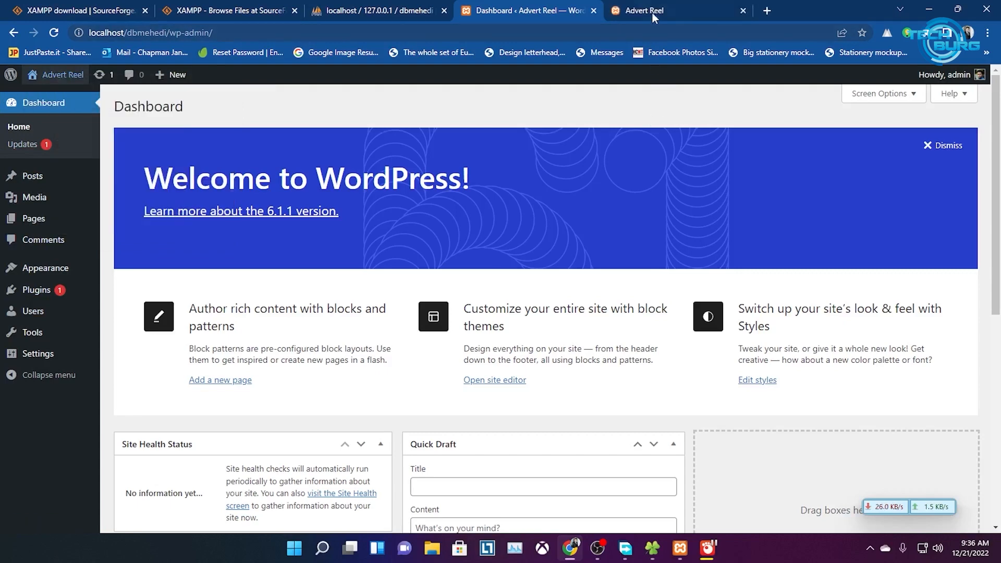
pyautogui.click(653, 12)
pyautogui.scroll(-5, 240, 251)
pyautogui.scroll(5, 280, 275)
pyautogui.scroll(1, 391, 269)
# Look over the Plugins and Posts pages in the Dashboard
pyautogui.click(526, 10)
pyautogui.click(33, 291)
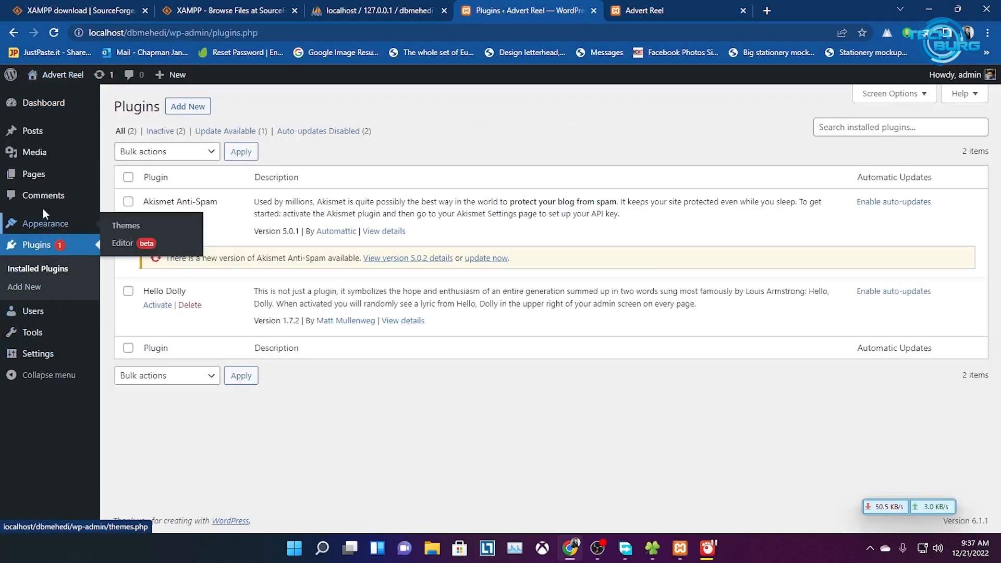
pyautogui.click(32, 130)
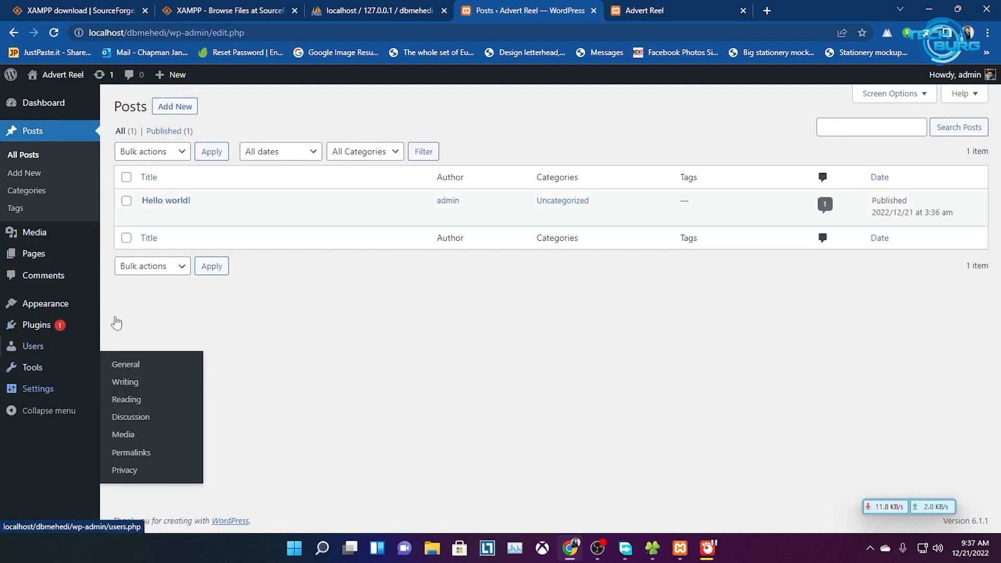
# Open the Hello world! post on the site's front end
pyautogui.click(652, 7)
pyautogui.scroll(-4, 337, 336)
pyautogui.scroll(3, 196, 340)
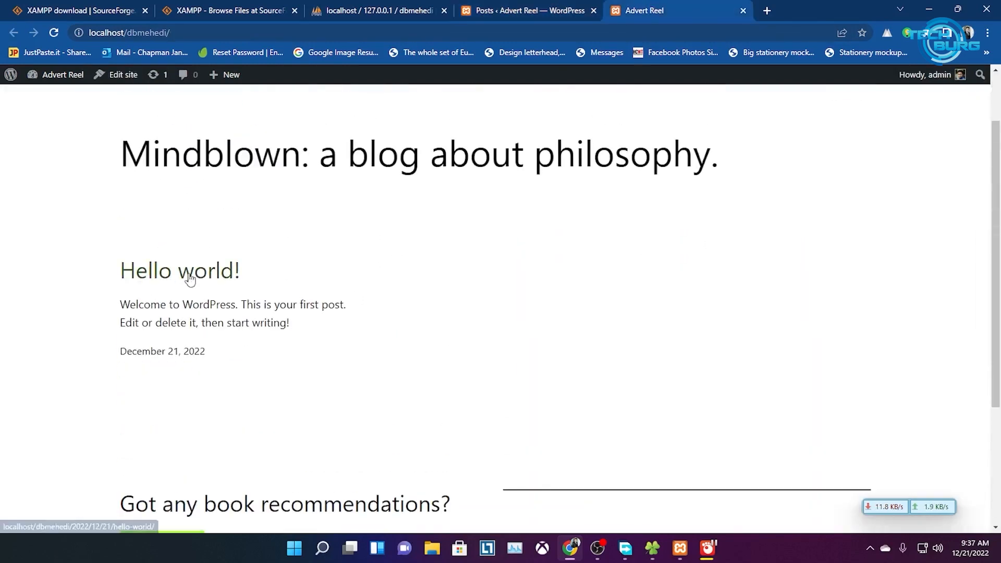
pyautogui.click(193, 280)
pyautogui.scroll(-13, 245, 405)
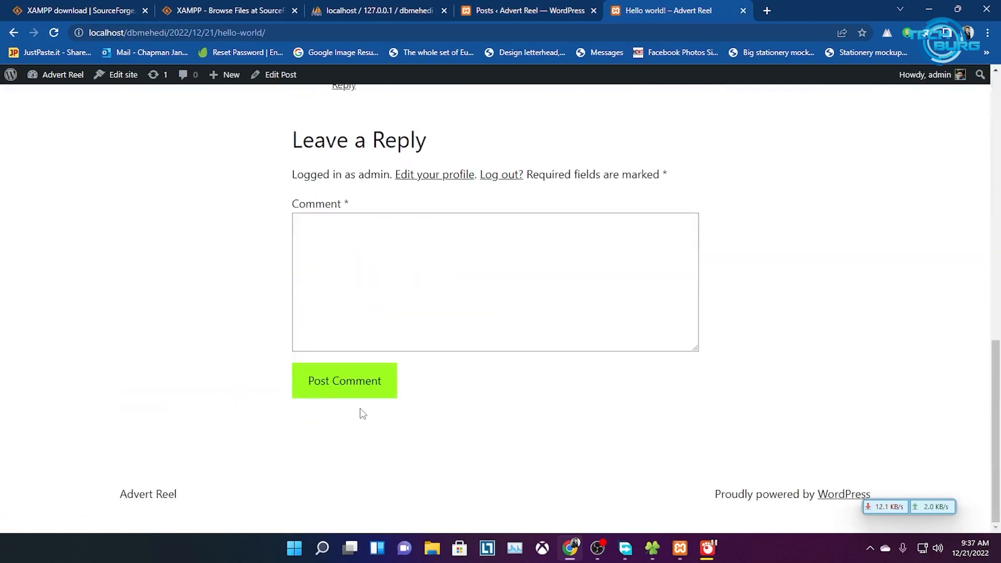
pyautogui.scroll(8, 417, 345)
pyautogui.scroll(6, 416, 345)
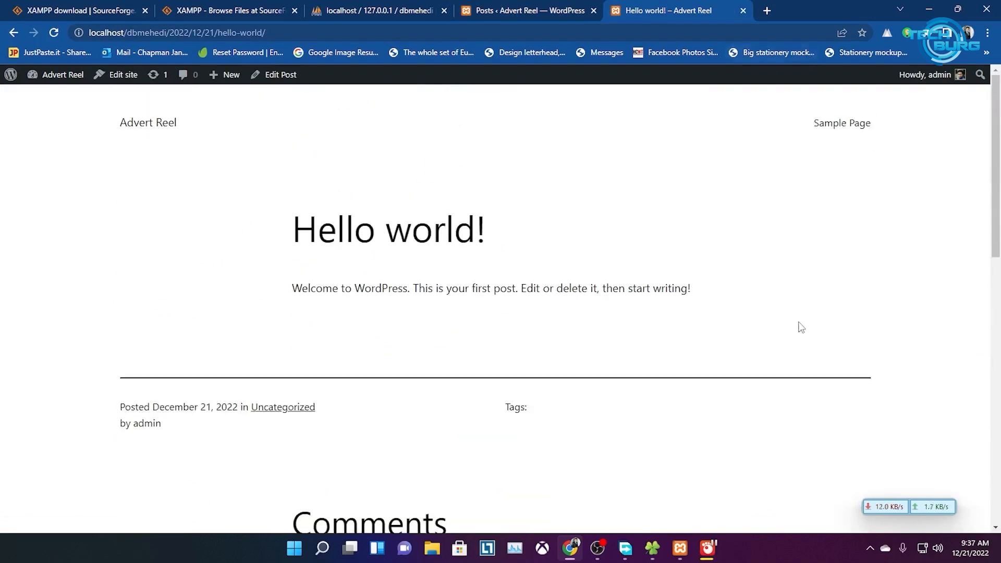